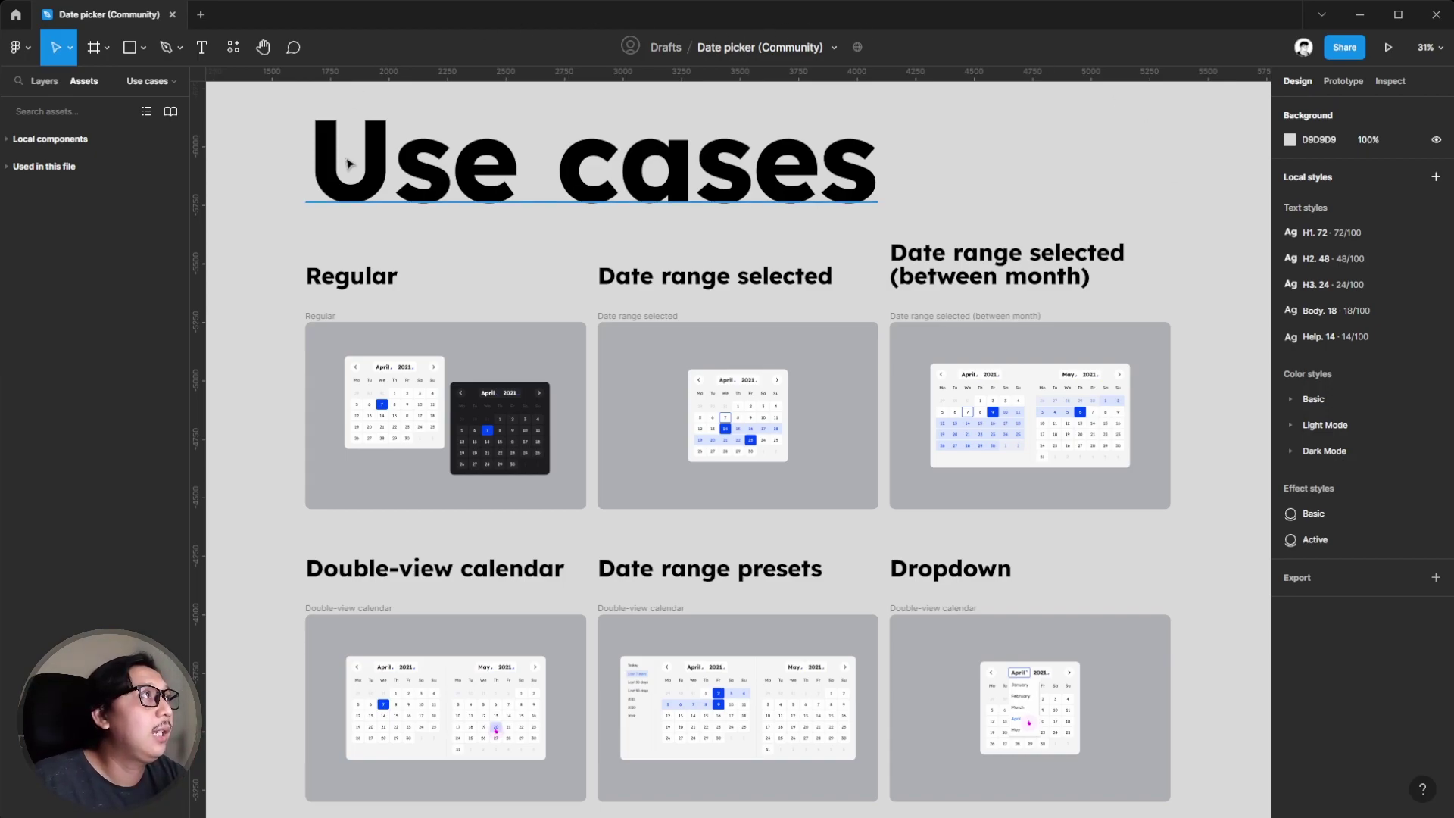
- Open the libraries overview and review the missing libraries, including Elevate [FINAL]
click(170, 114)
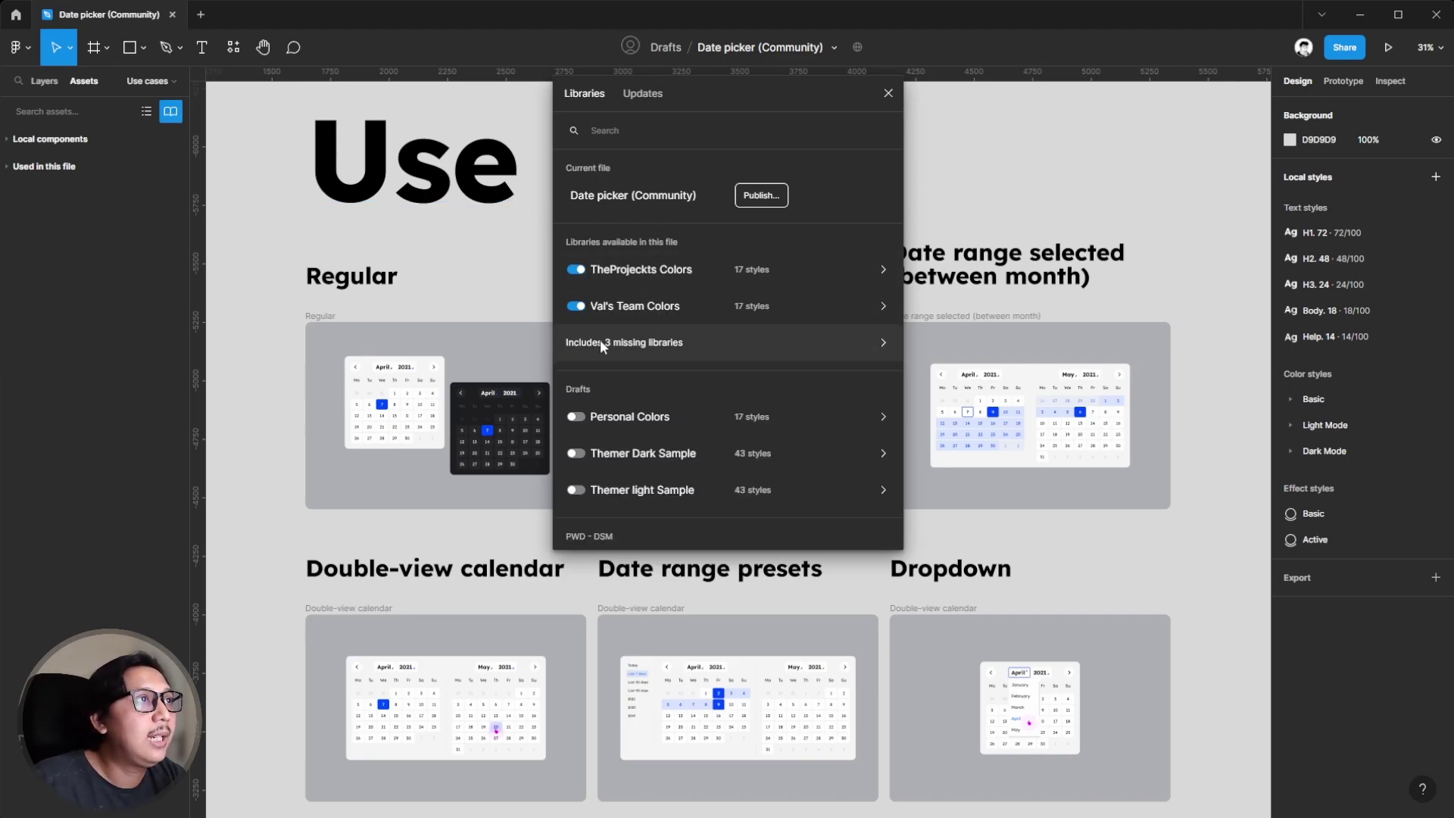
click(600, 343)
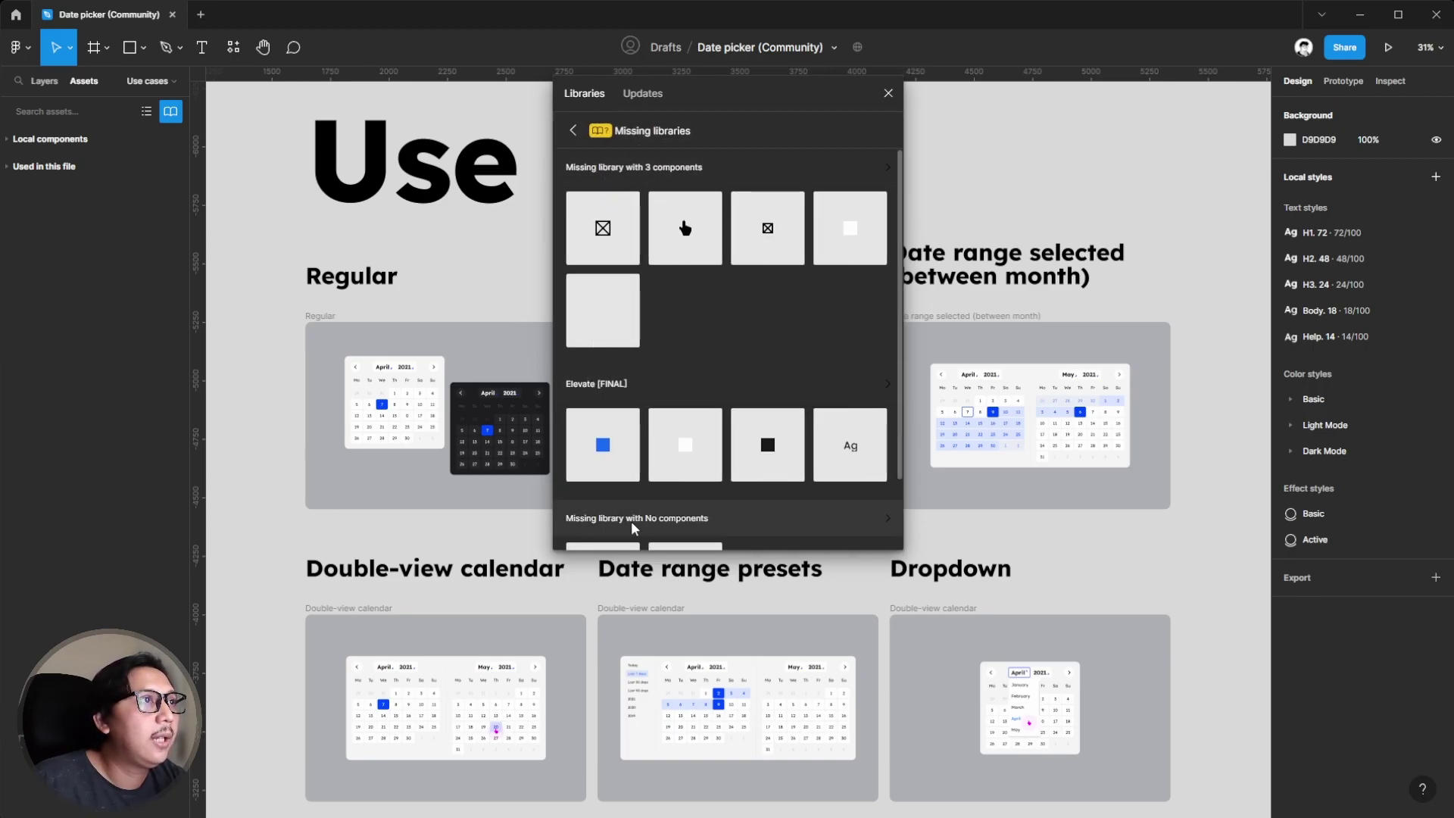
scroll(636, 515, down, 2)
scroll(646, 485, up, 2)
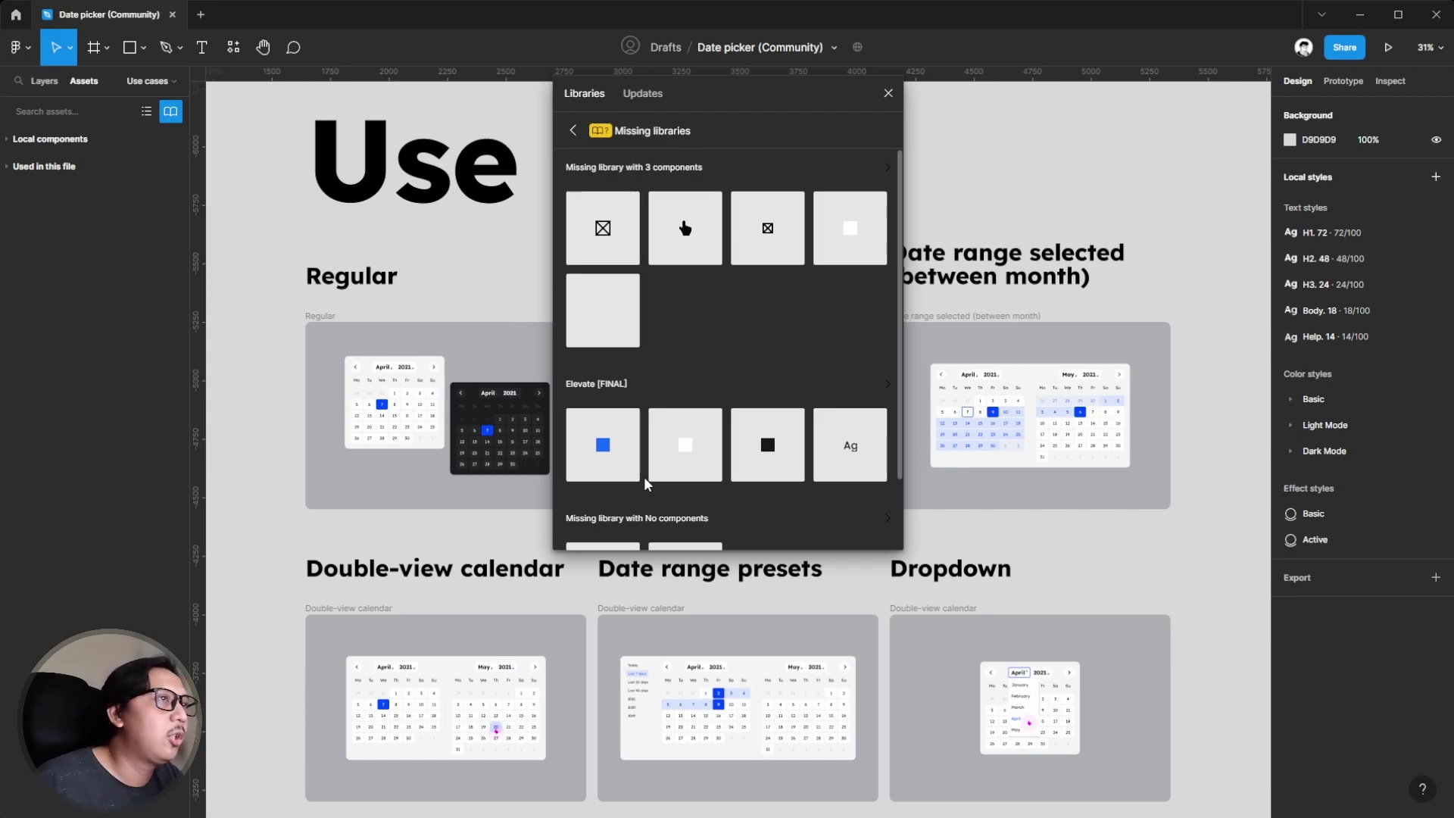
- Inspect the styles used from Elevate [FINAL] and search the layers for 'Text/ 14/ m'
click(664, 384)
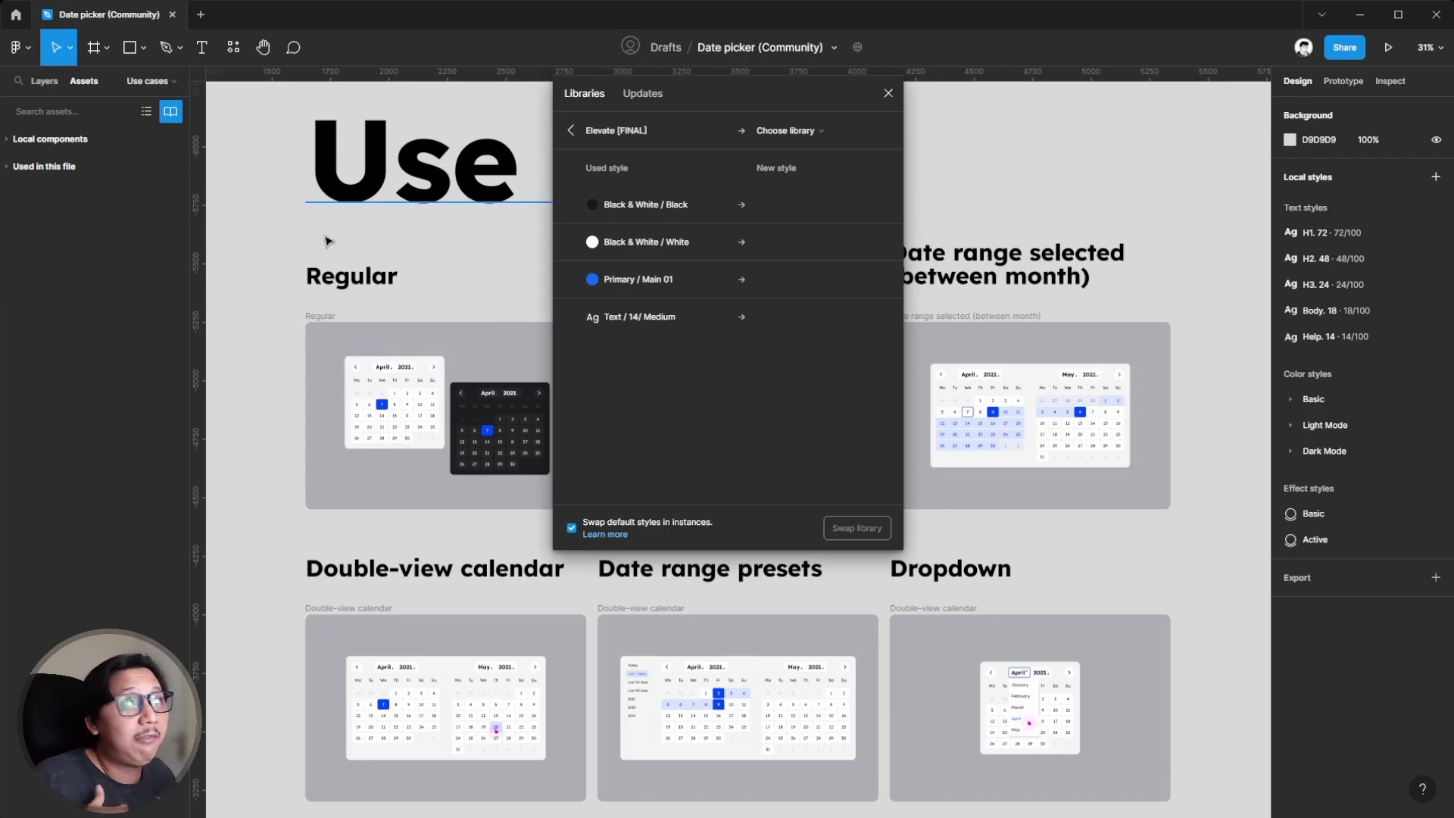
click(18, 82)
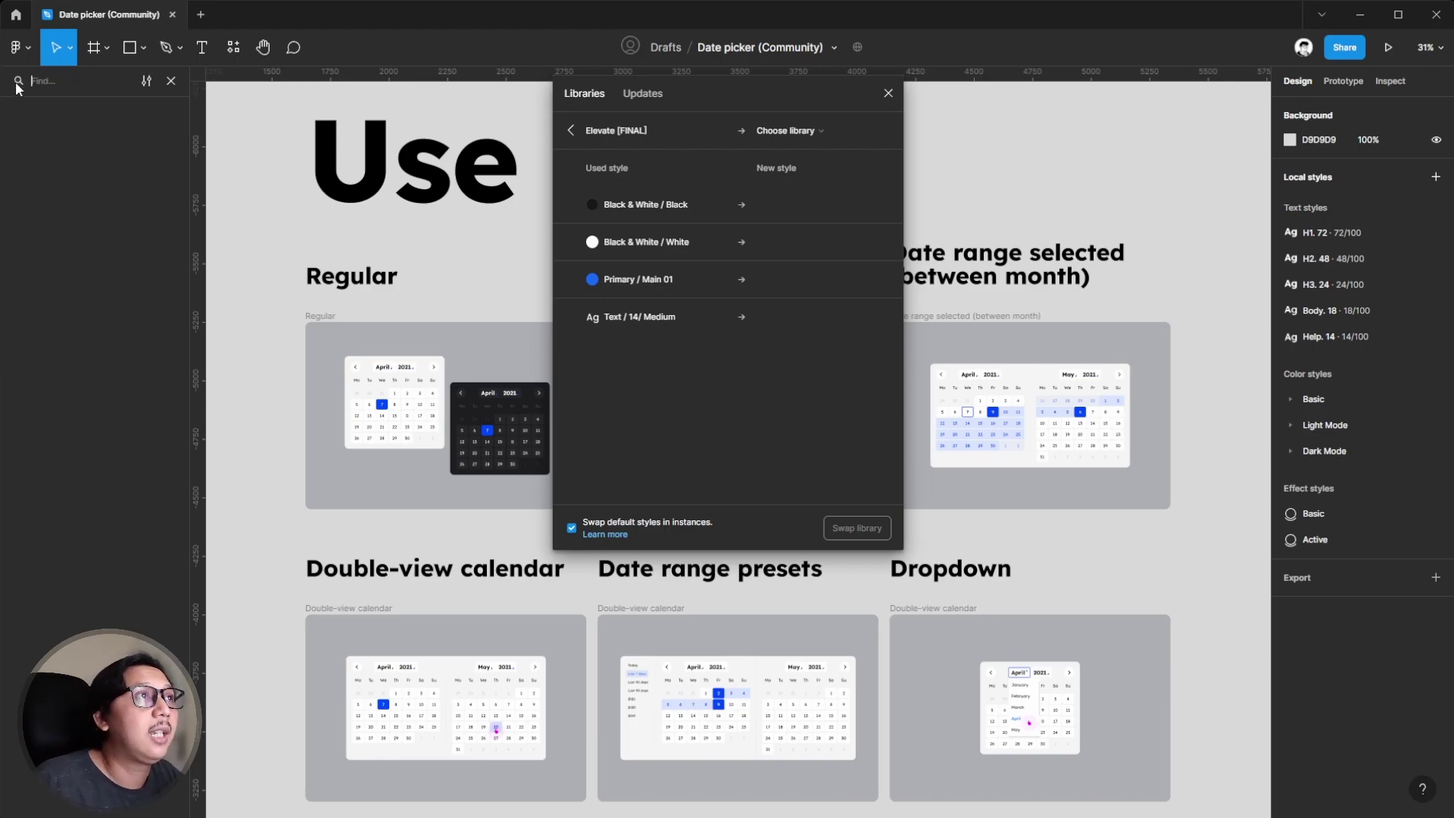
text(Tex)
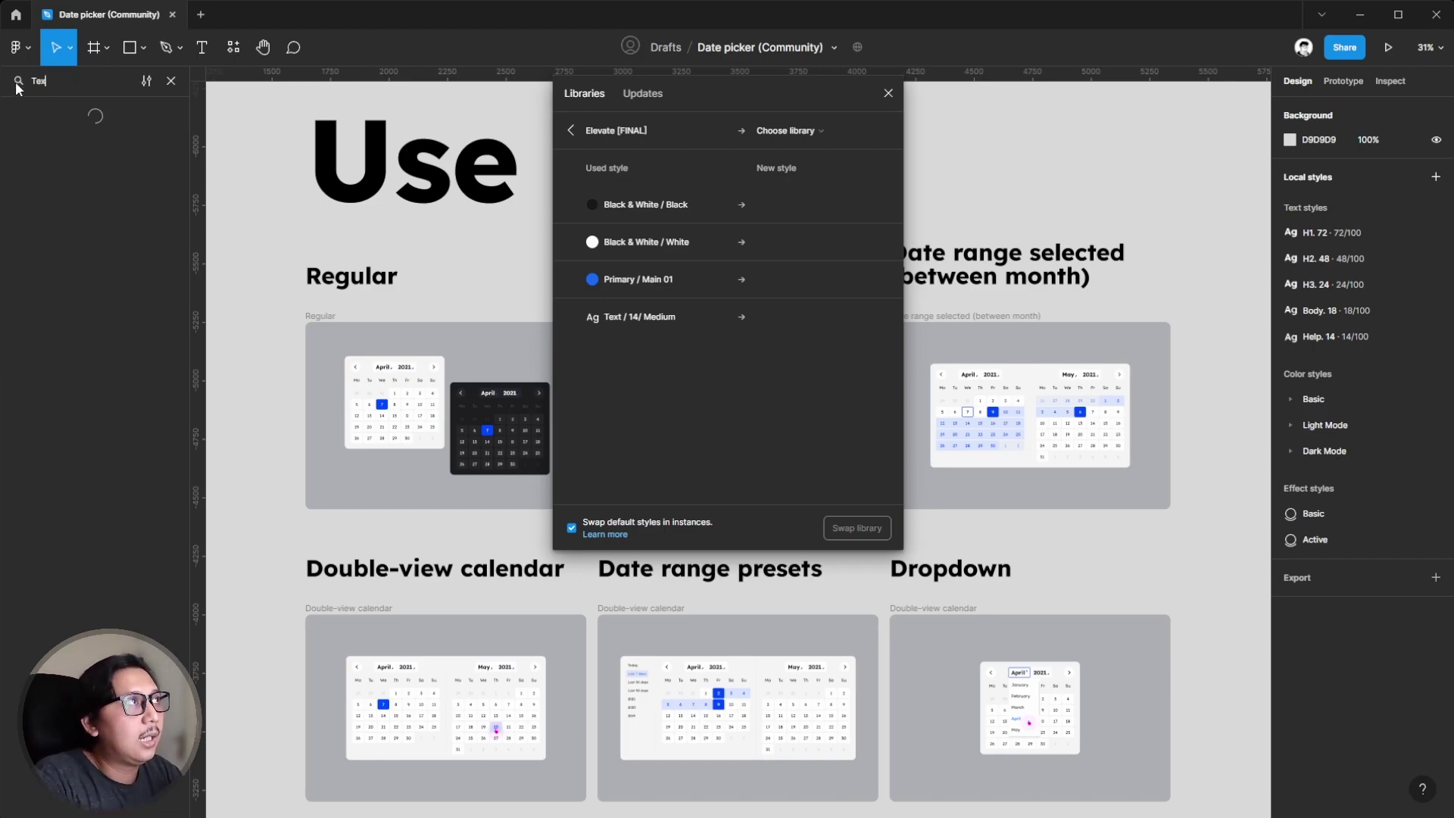
text(t/ 14)
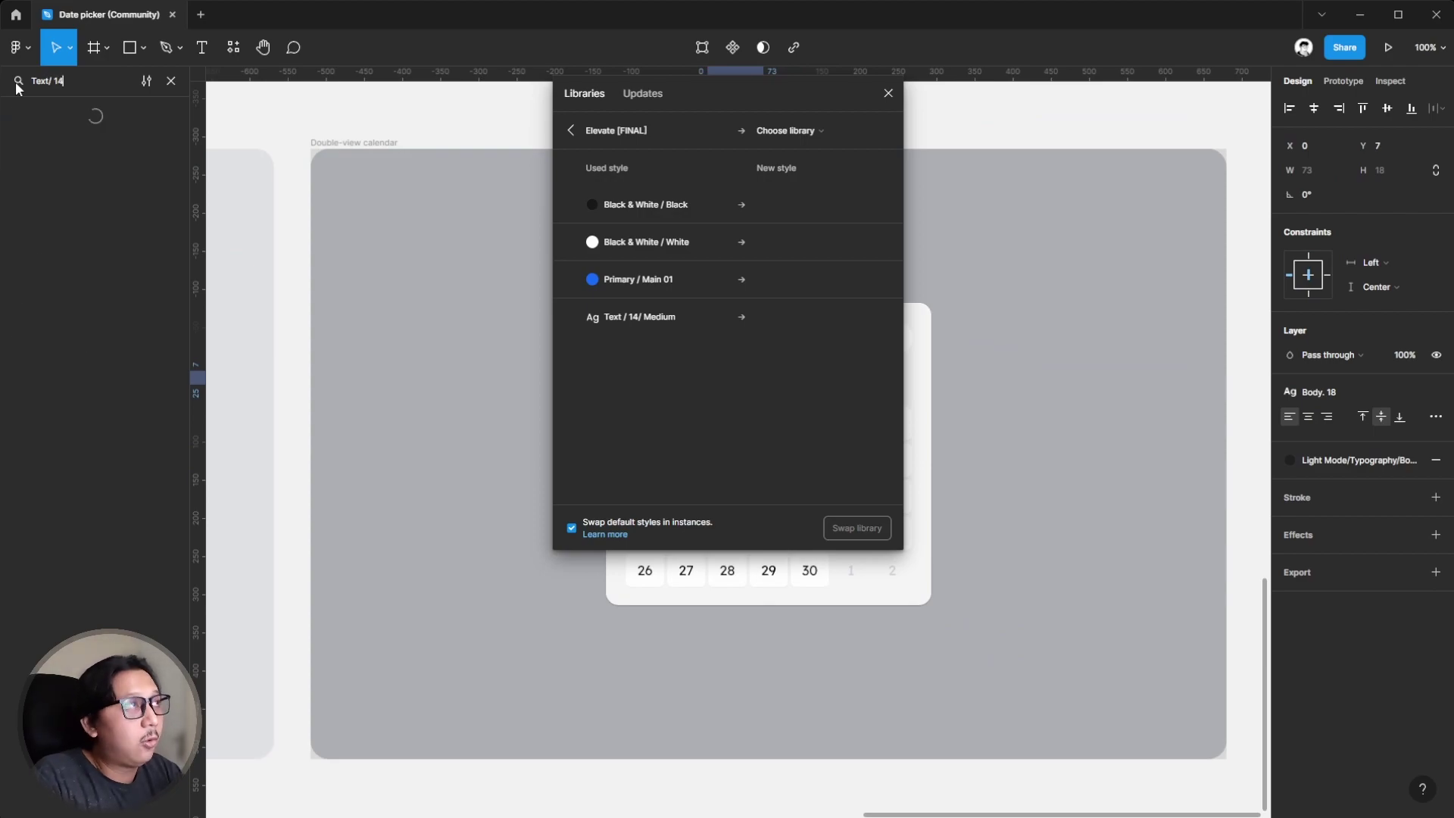
text(/ medium)
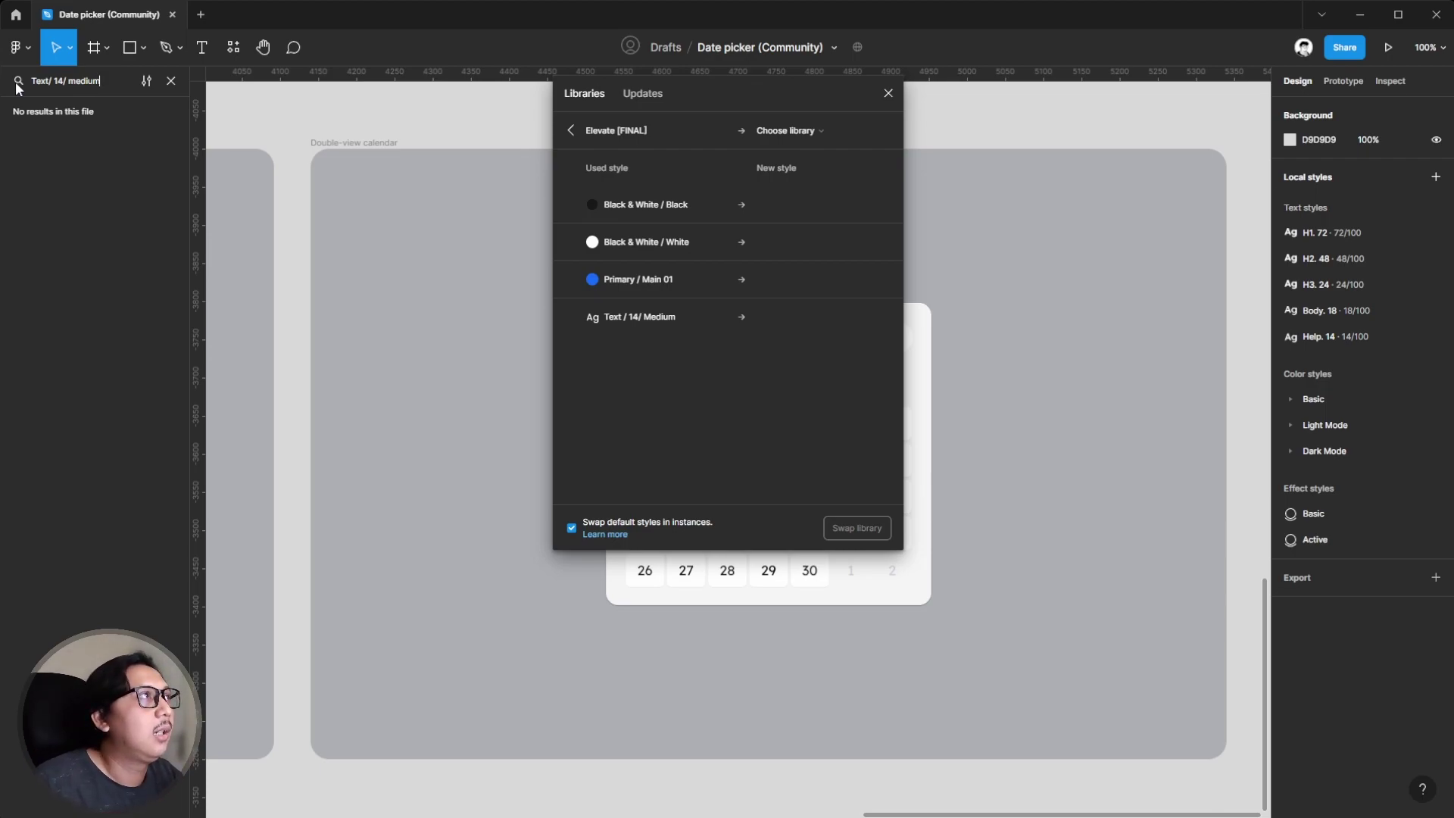
- Close the layer search and open the Style Finder plugin from Resources > Plugins
click(171, 80)
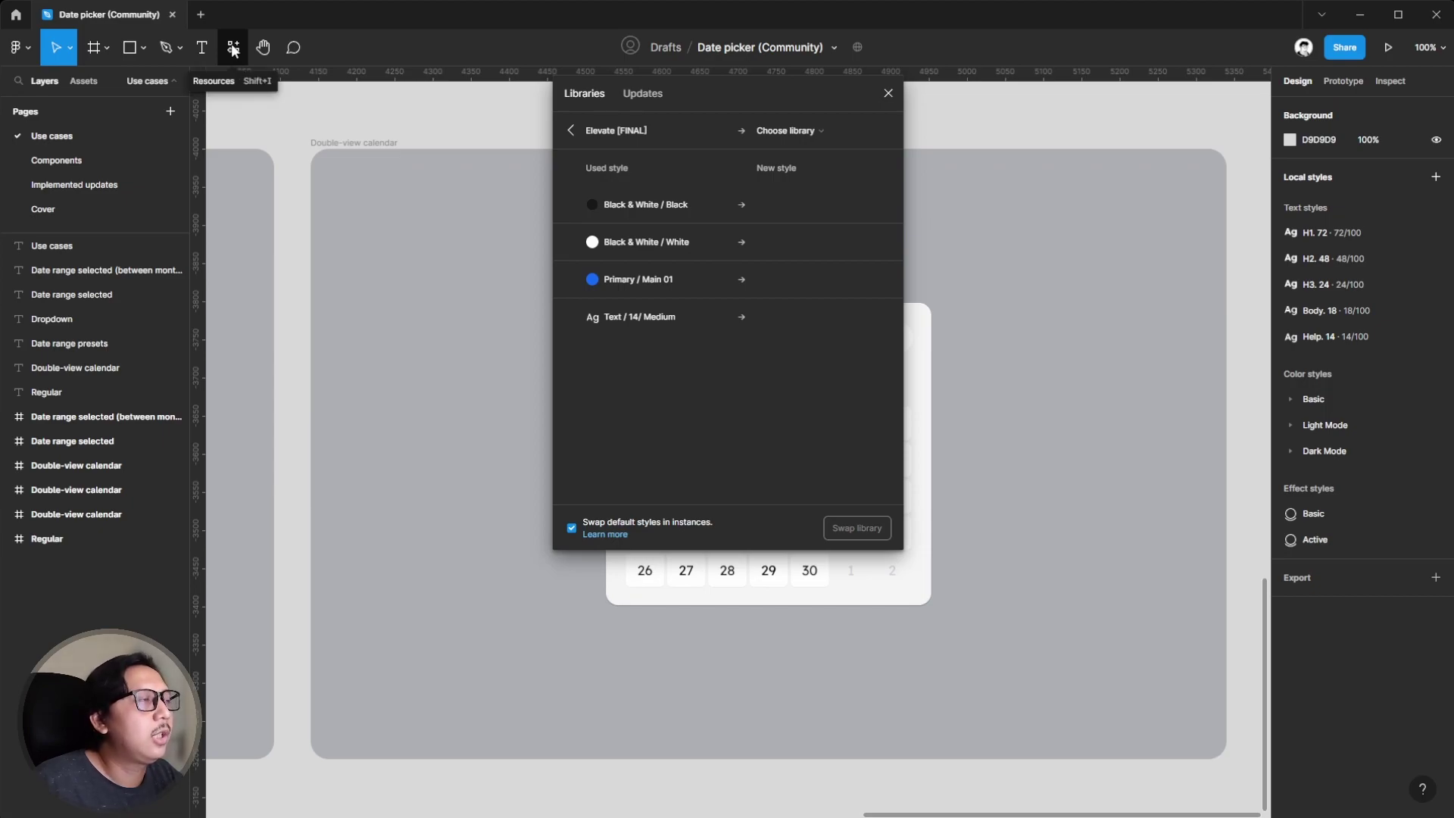
click(232, 50)
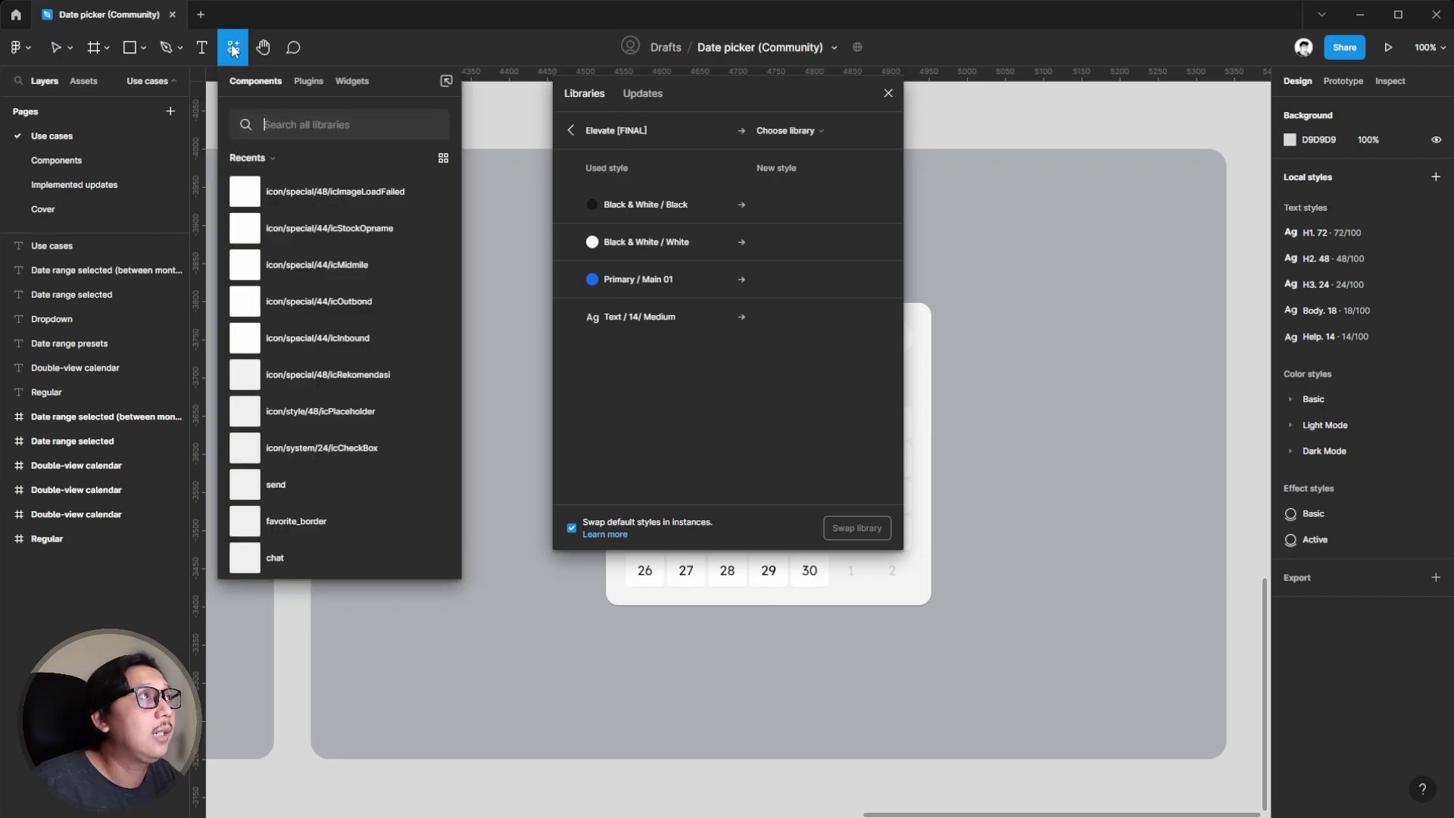
click(319, 89)
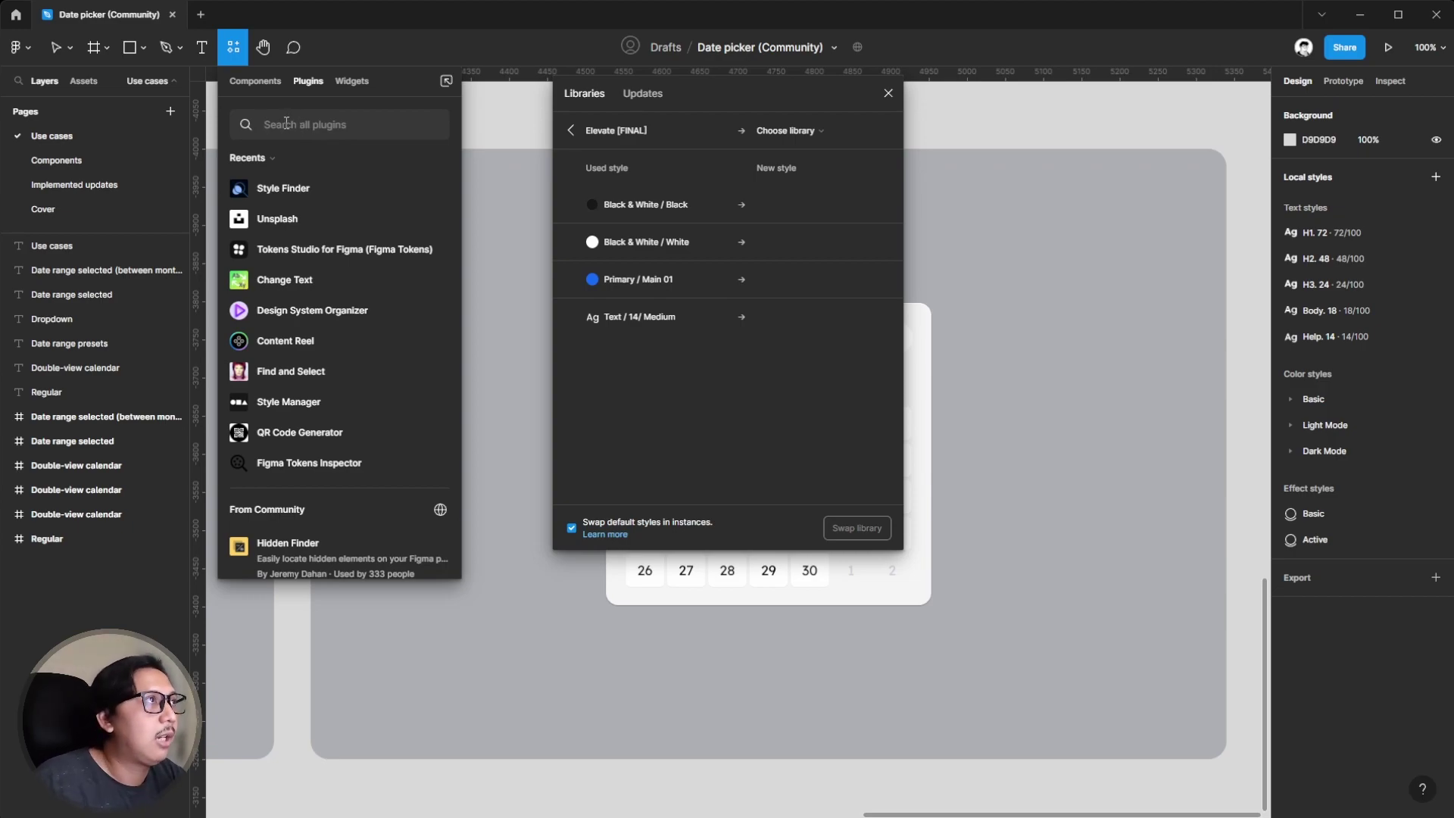
click(289, 193)
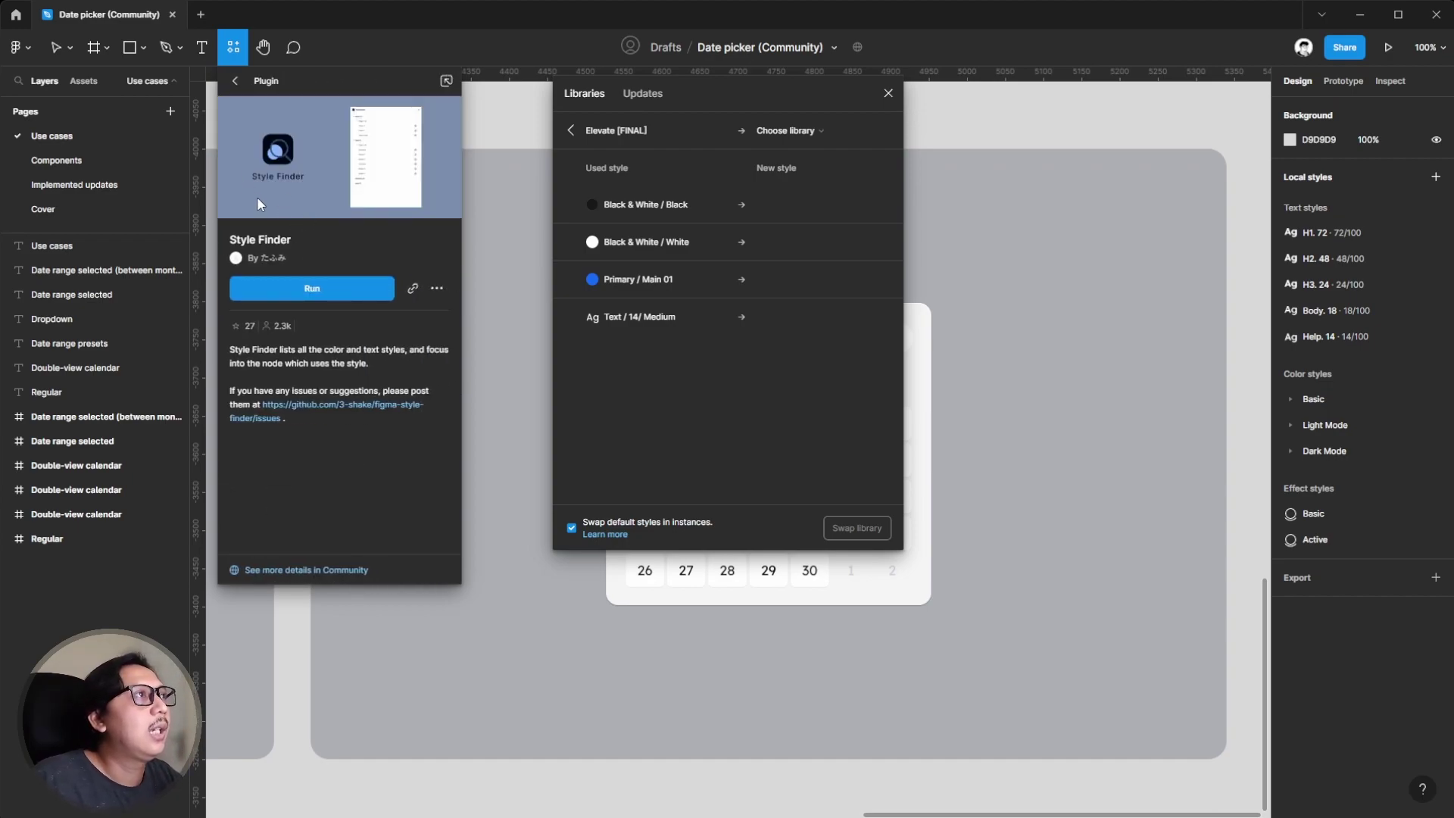
- Run Style Finder and expand the Text / 14/ Medium use cases under its Text tab
click(299, 292)
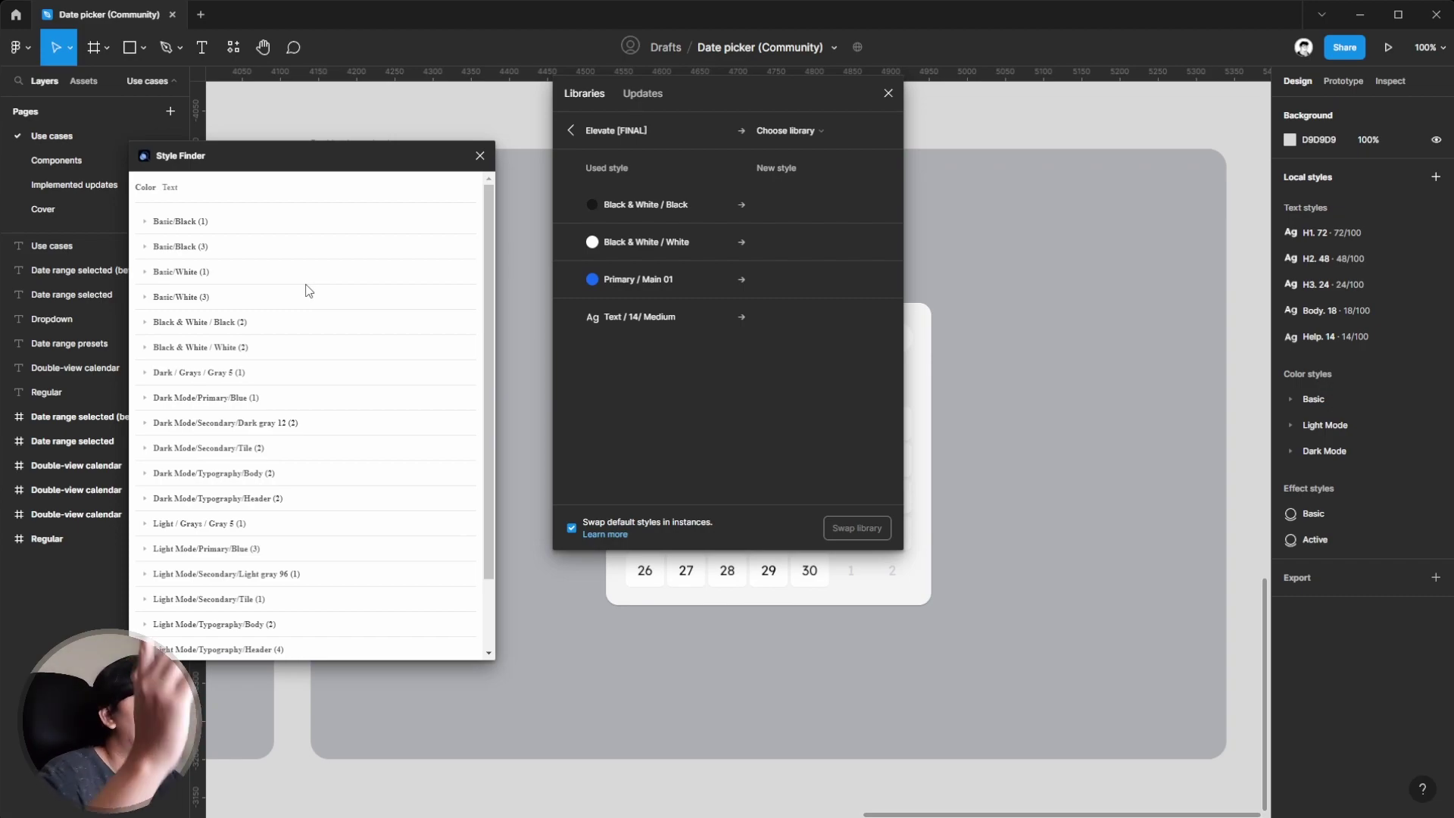
click(170, 188)
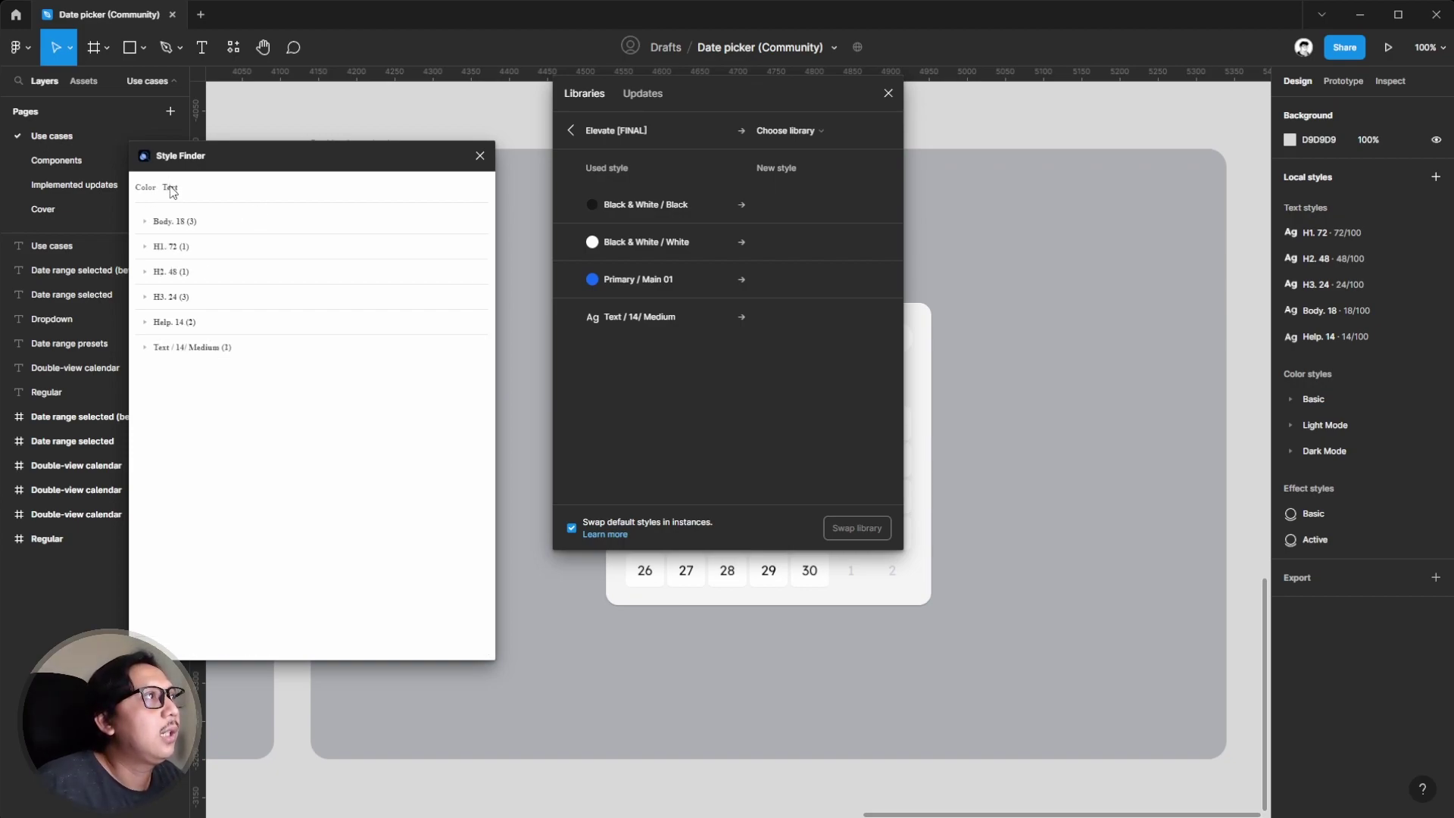
drag(384, 172, 386, 122)
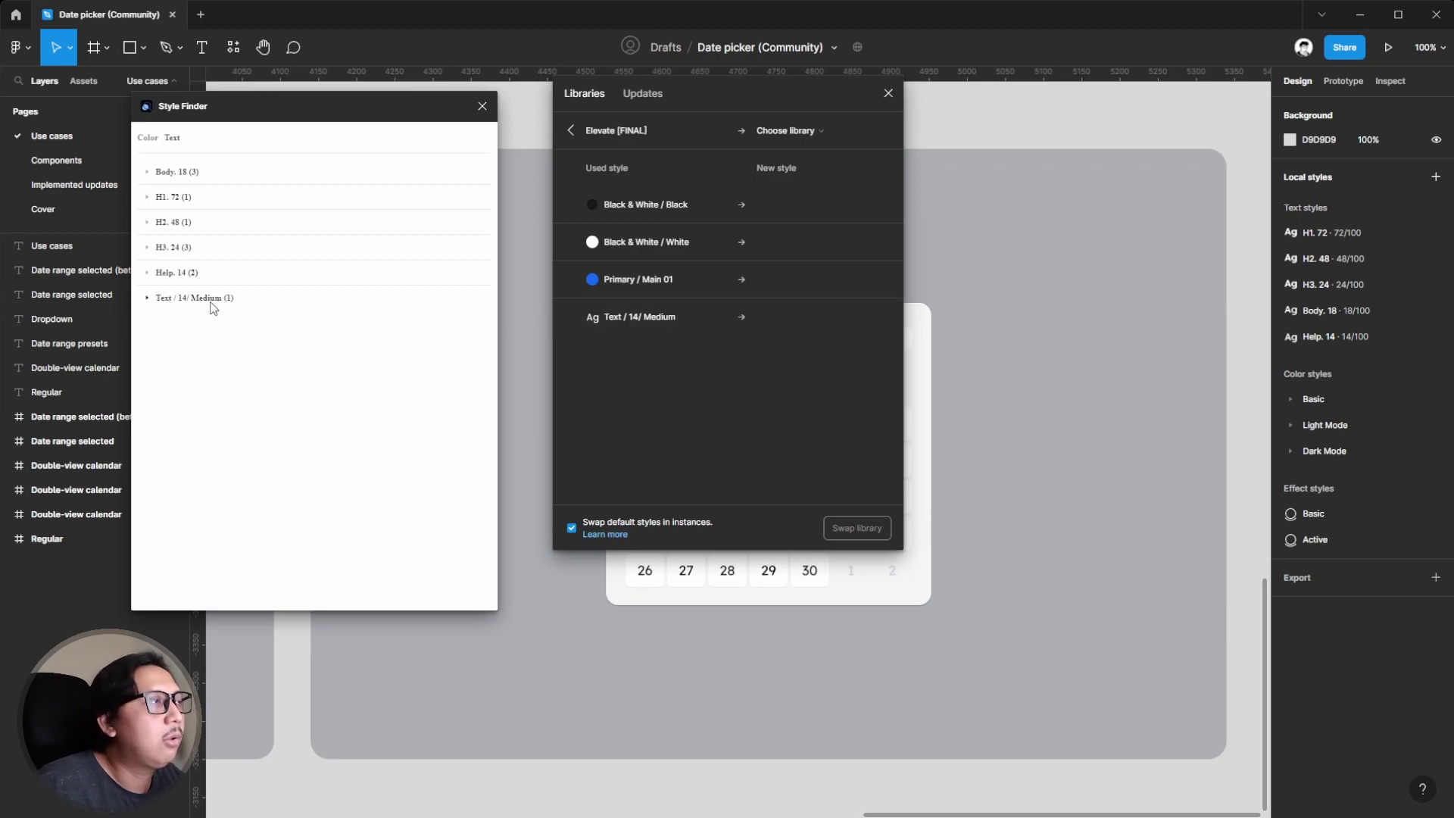
click(147, 299)
click(166, 322)
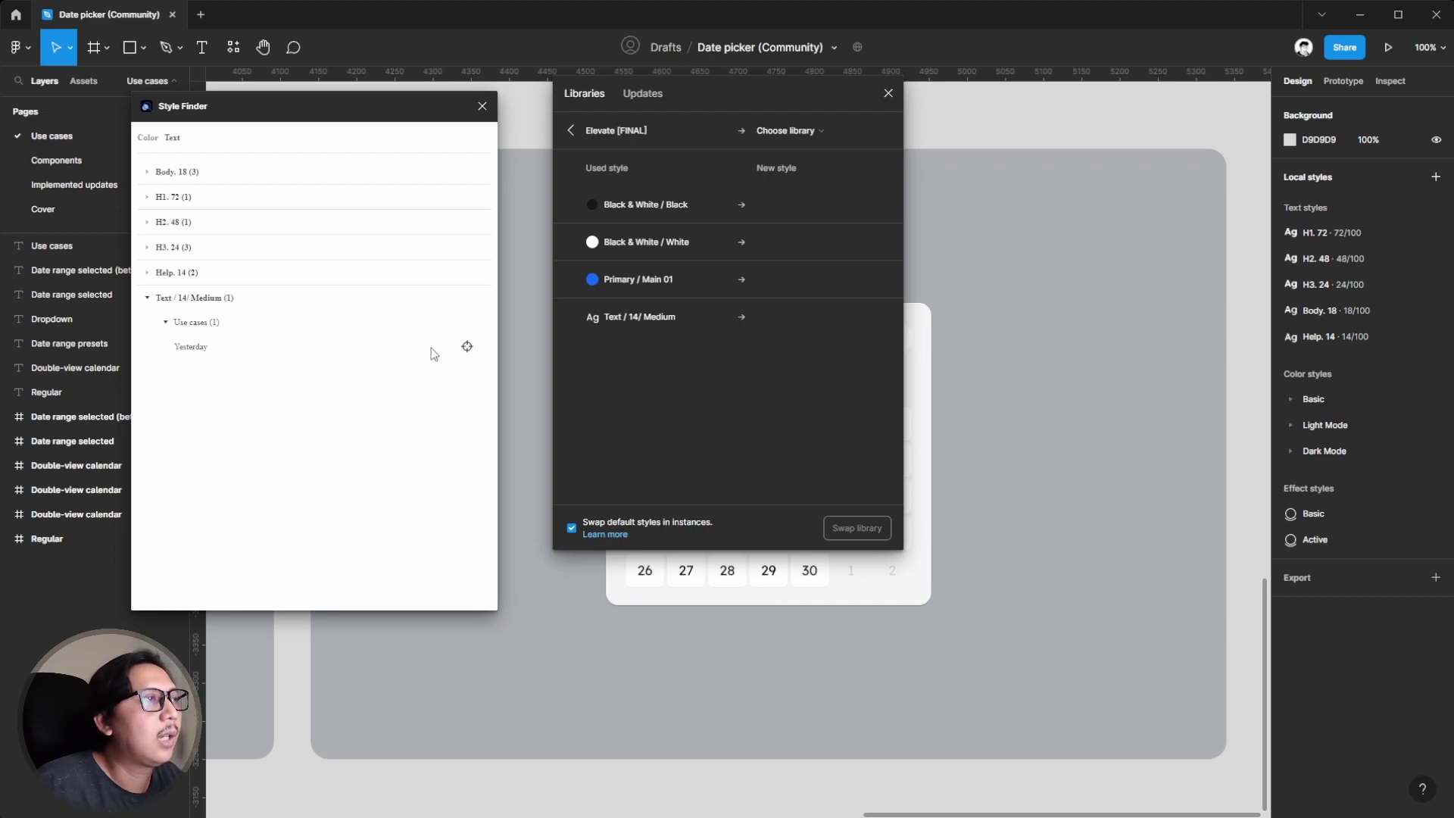
- Select the Yesterday layer that uses Text / 14/ Medium and zoom the canvas to it
click(467, 346)
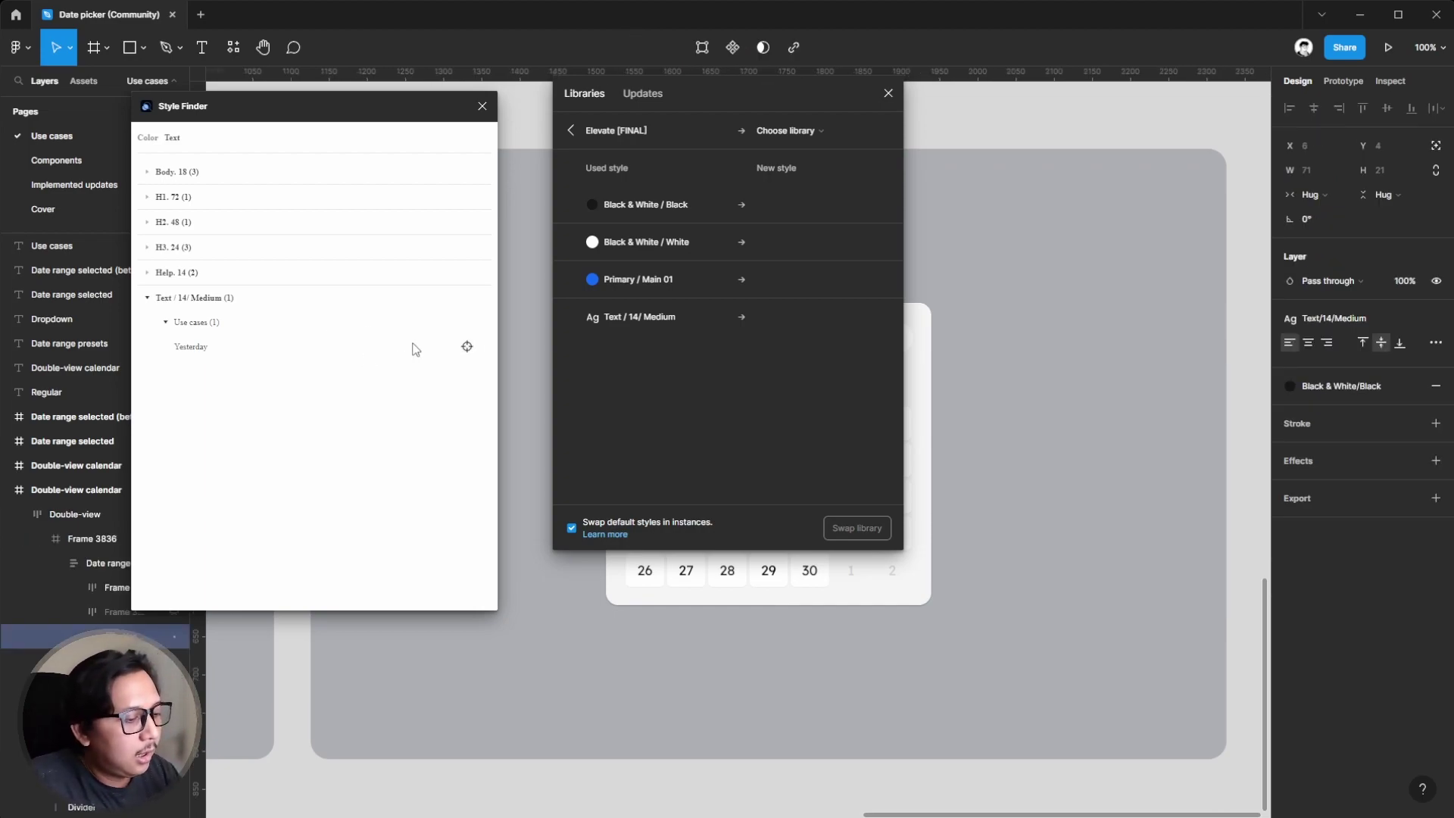
drag(363, 106, 1149, 236)
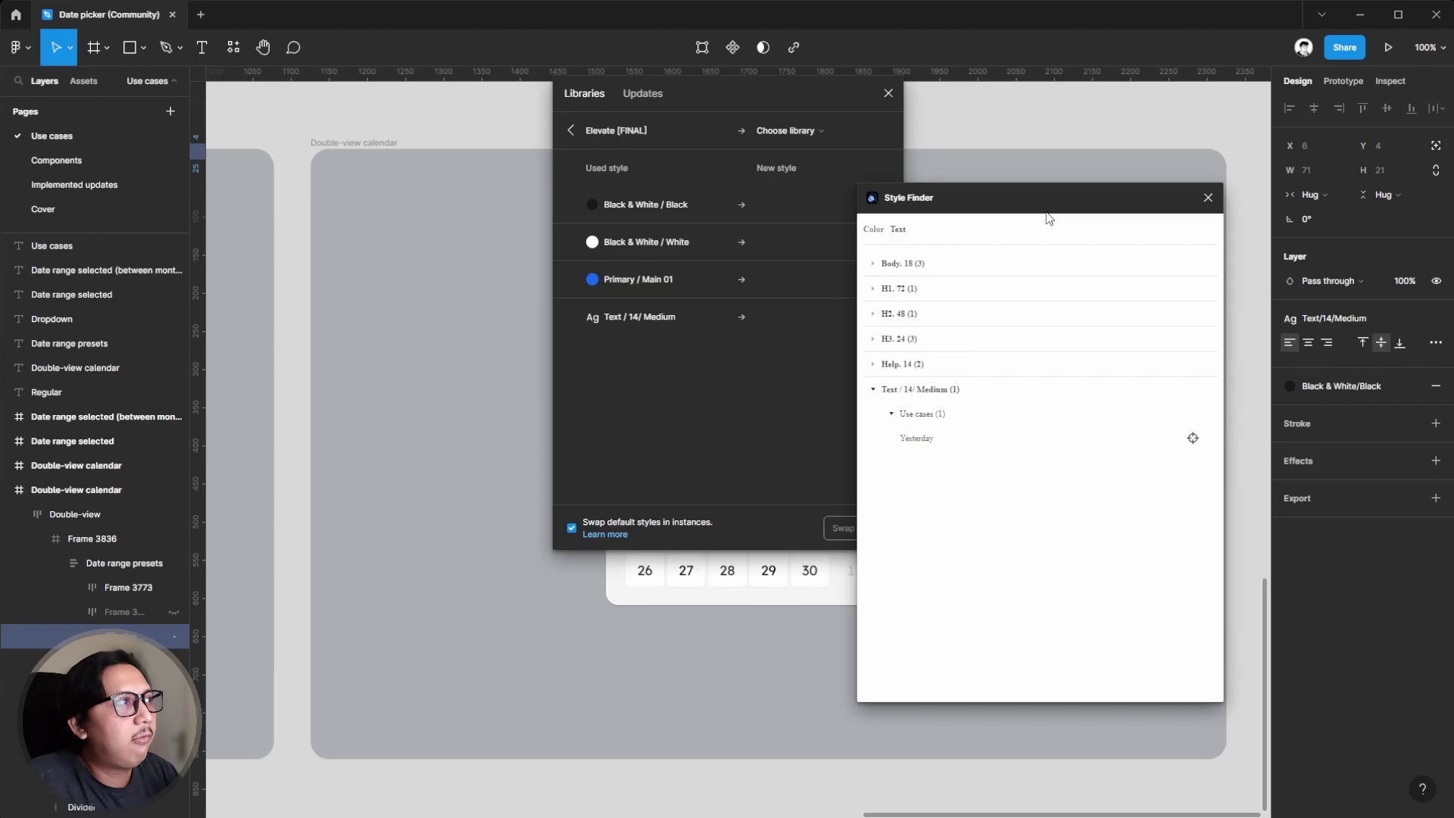
key(shift+2)
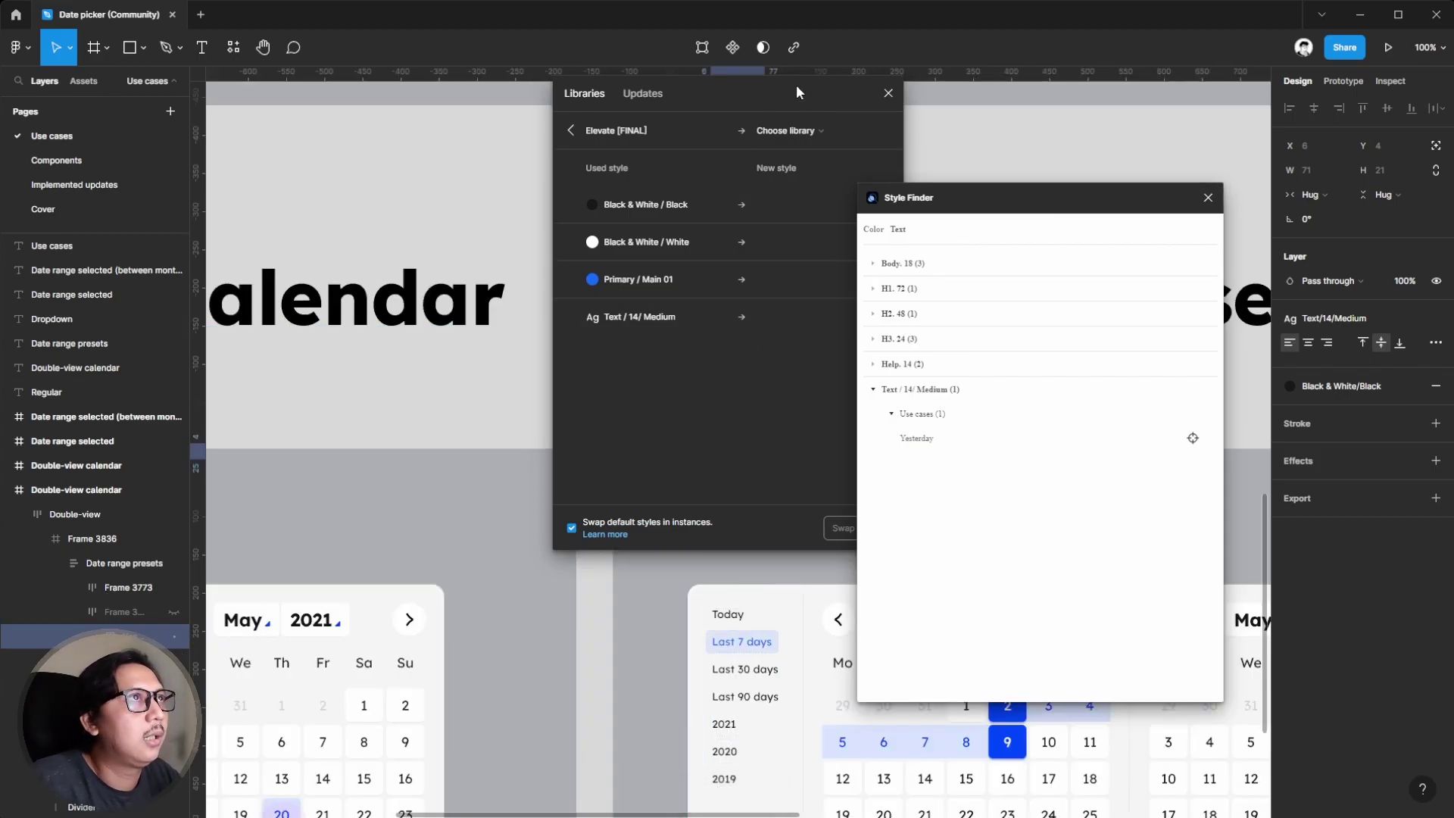
drag(797, 84, 350, 123)
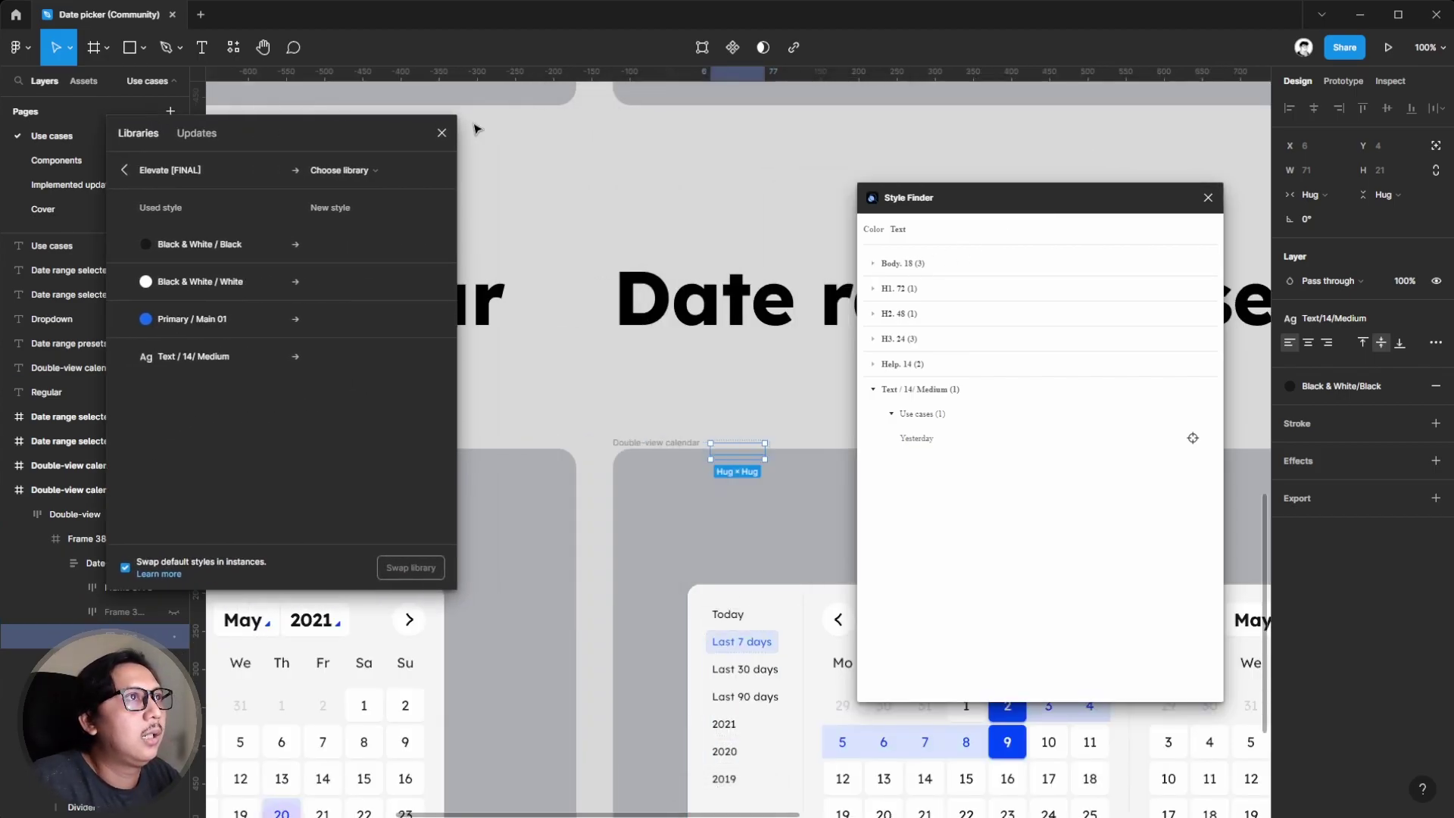
- Unhide Frame 3772 in the layer tree and zoom in on the date range presets list
click(93, 612)
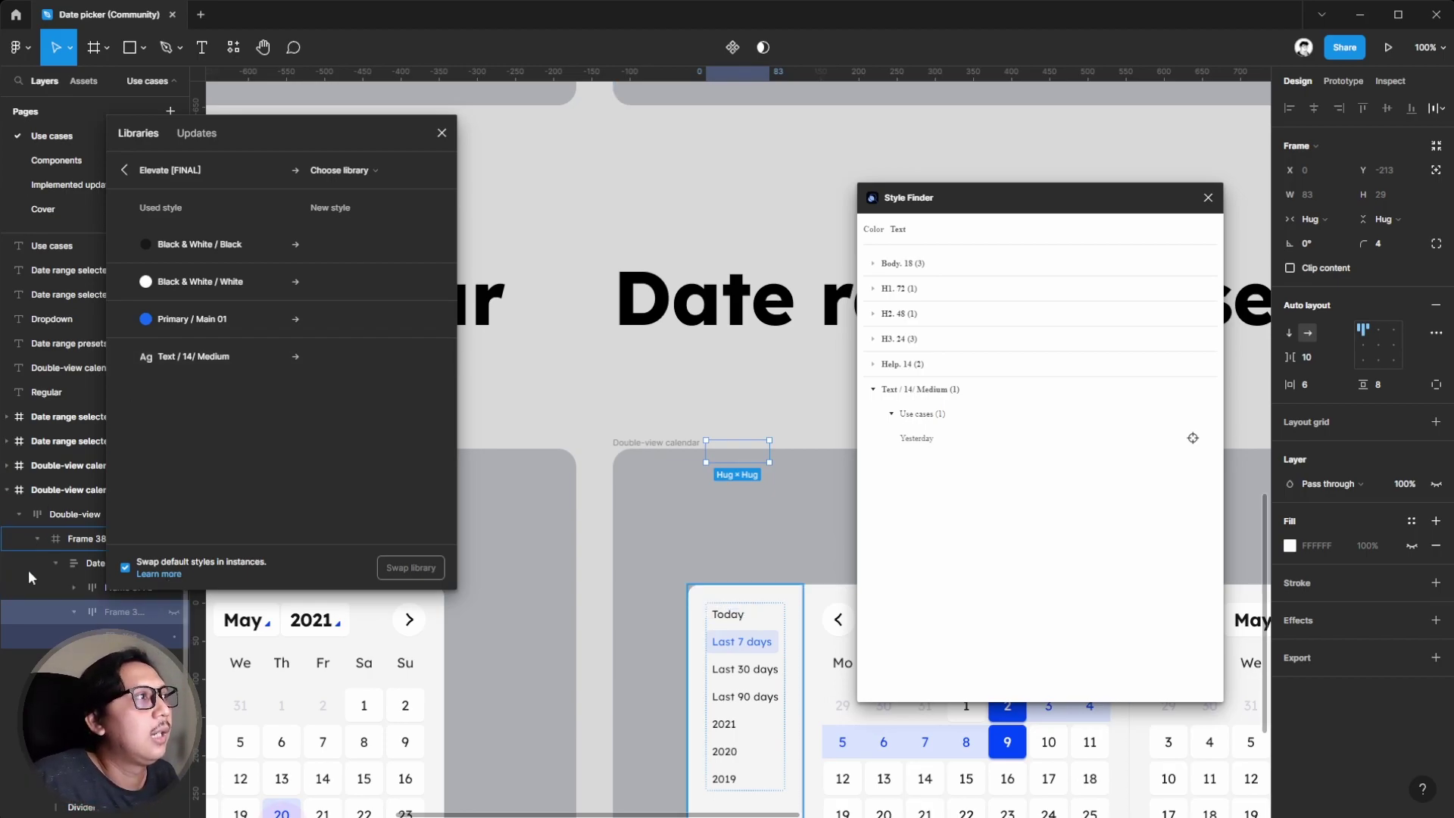
click(73, 612)
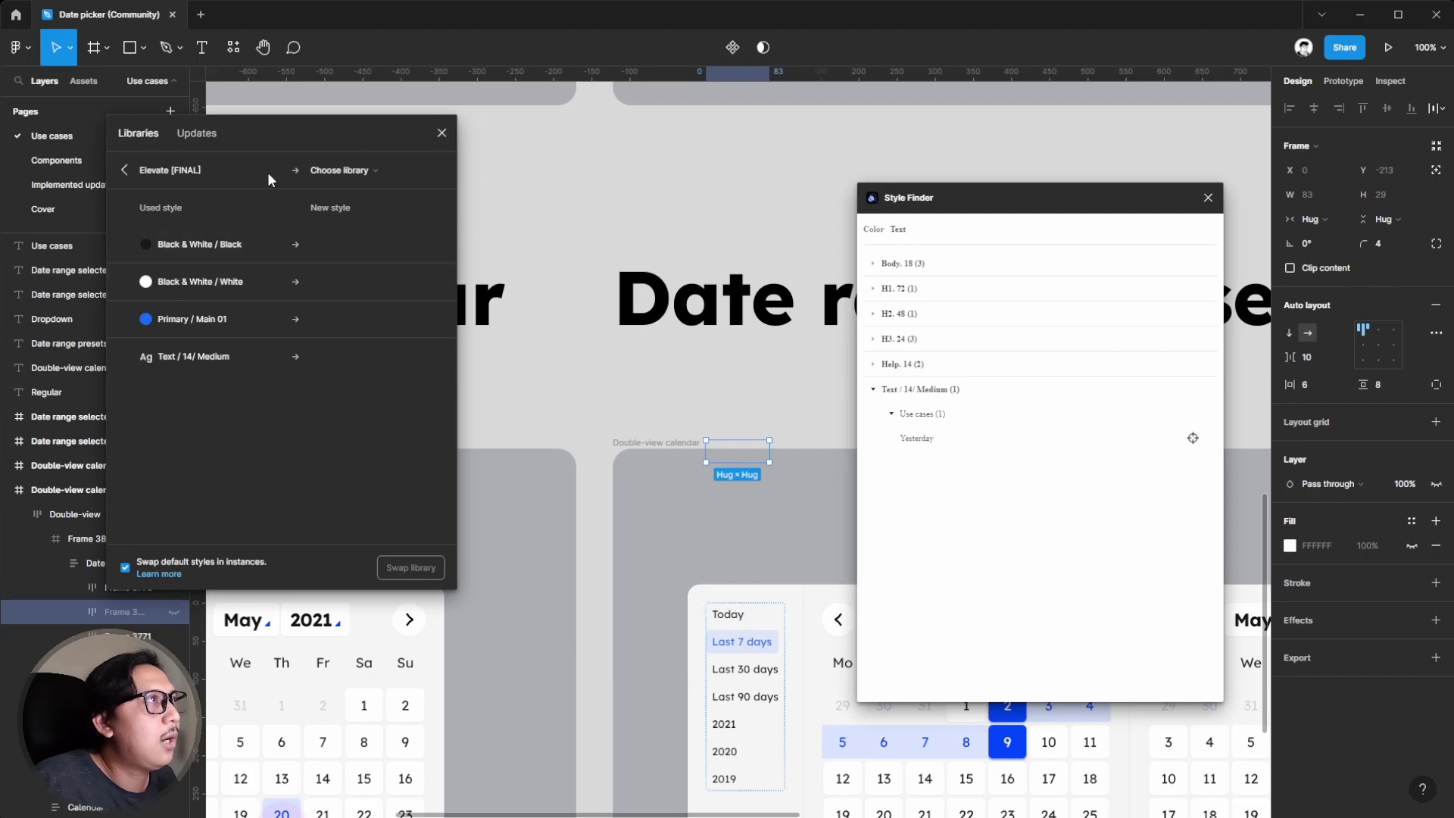
drag(270, 130, 360, 105)
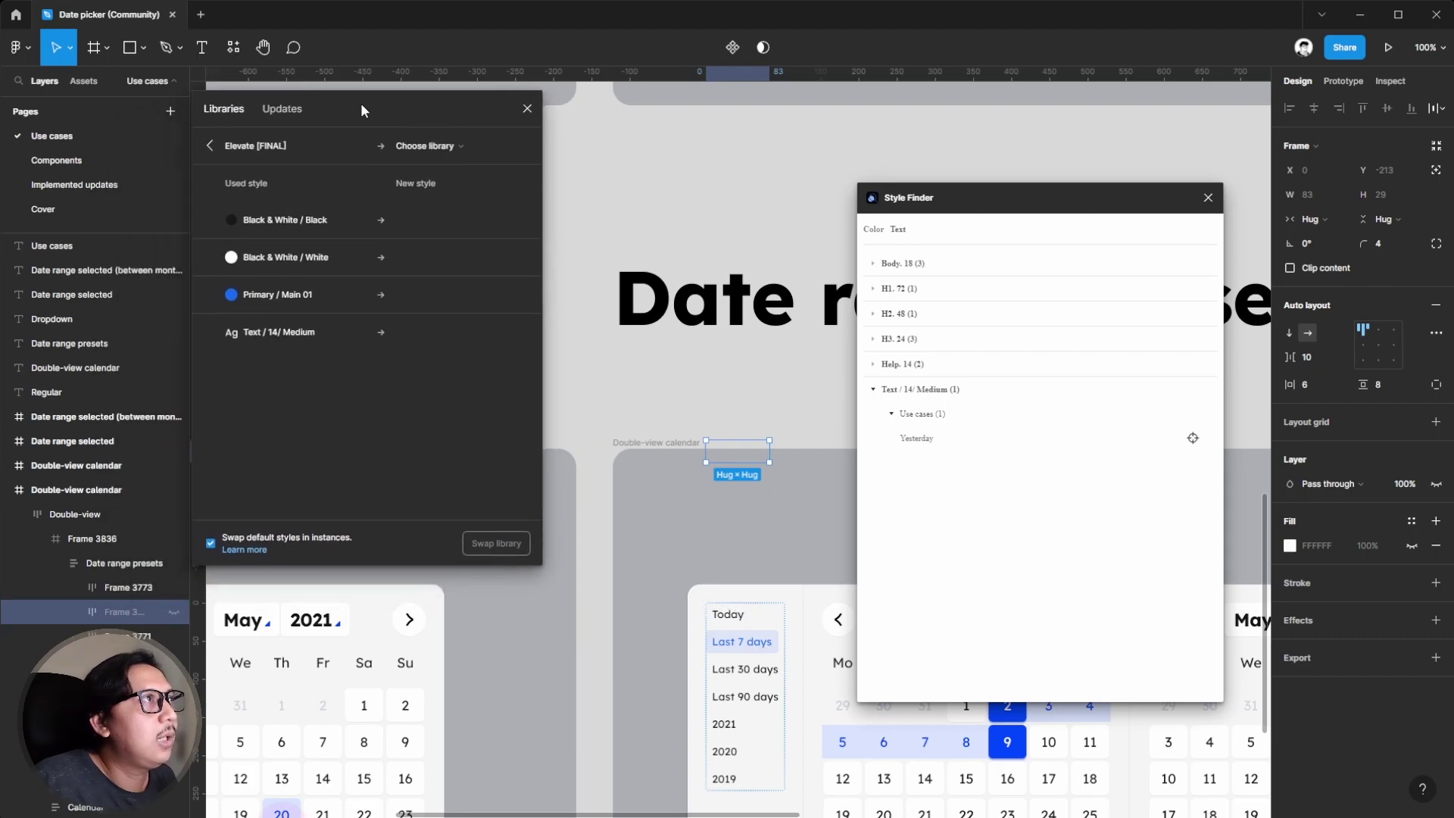
click(174, 613)
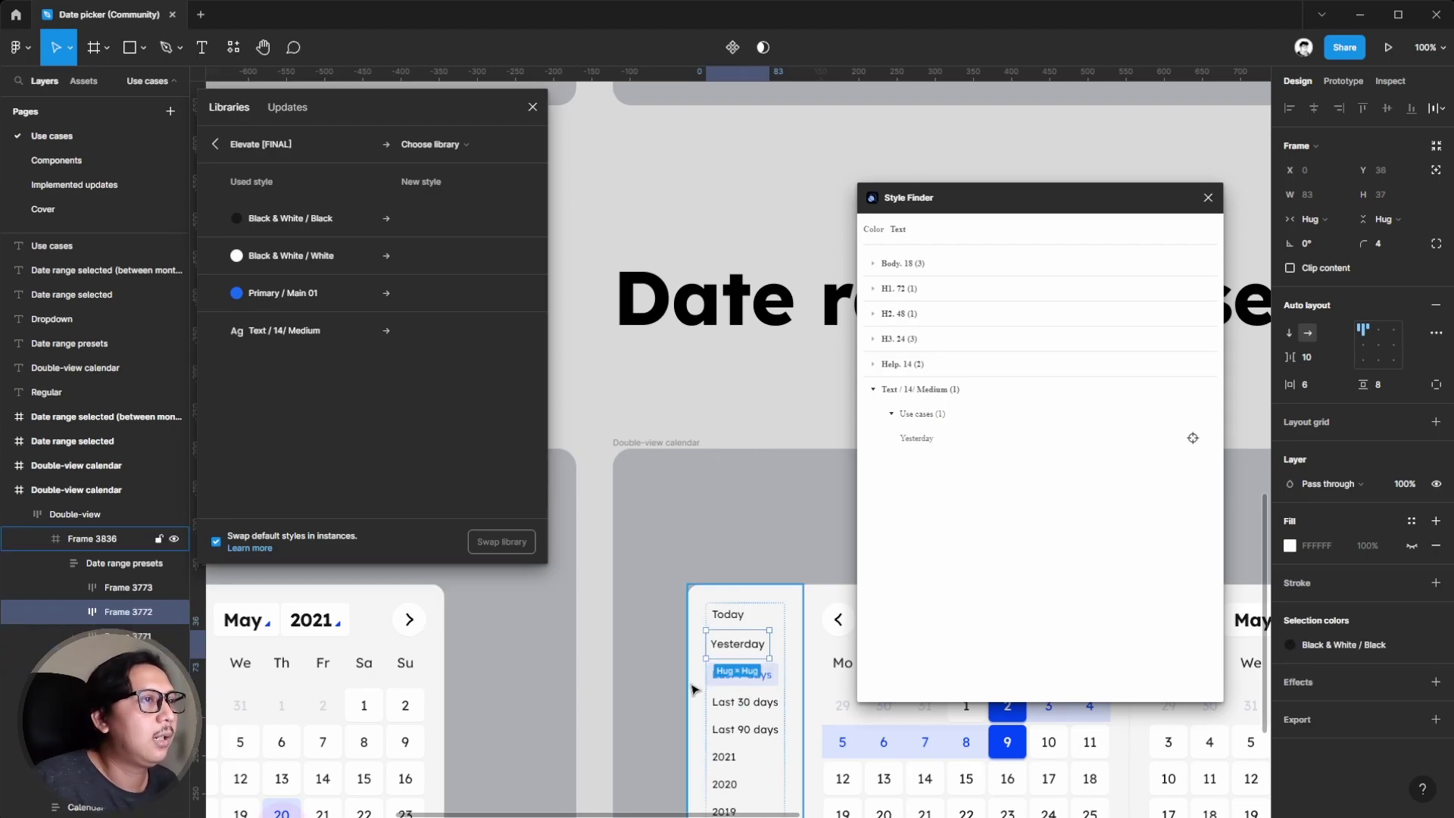
scroll(742, 690, up, 3)
scroll(742, 691, up, 1)
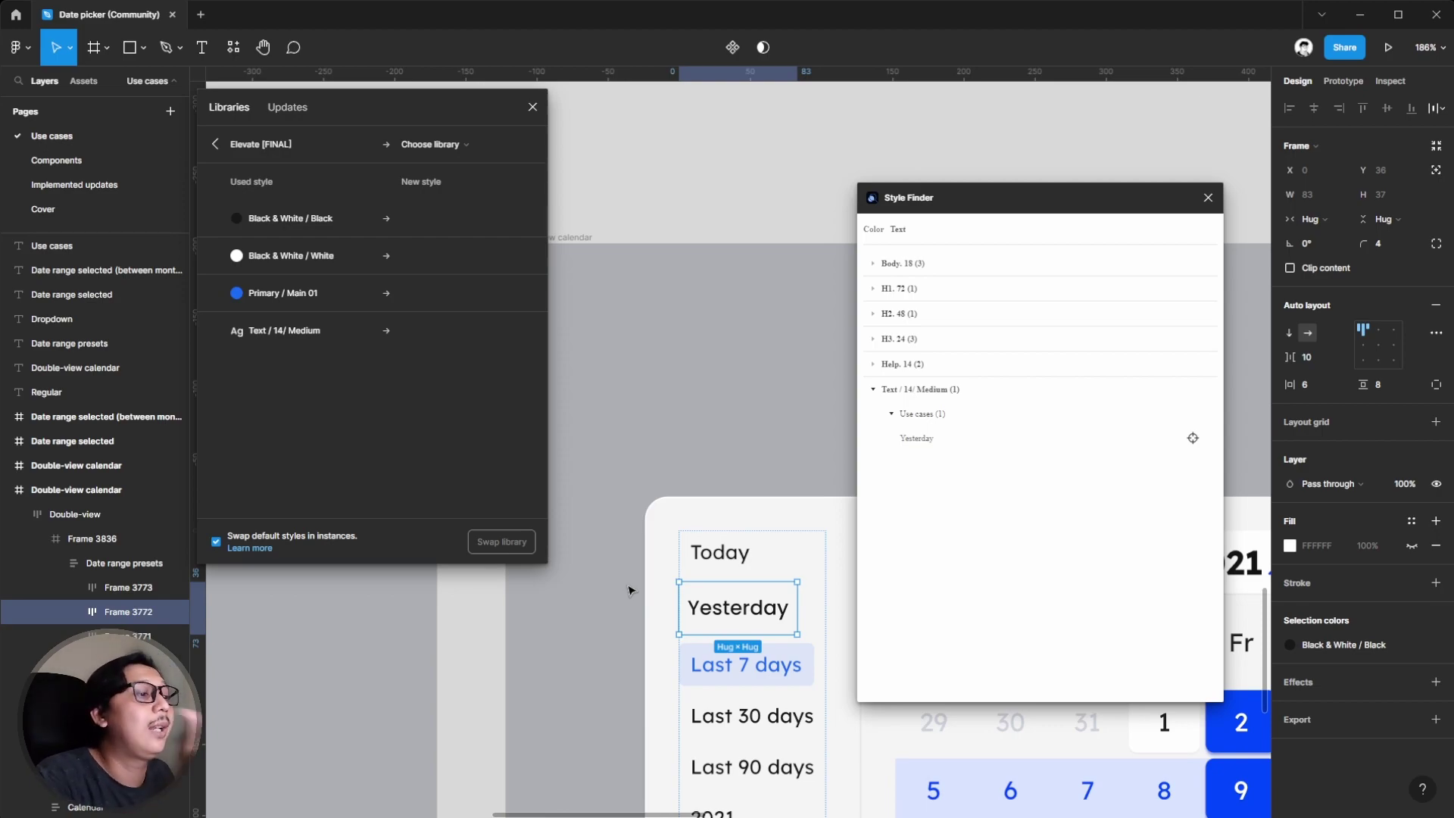
- Select the Yesterday text and open its Medium style's definition in the Elevate [FINAL] library
double_click(704, 607)
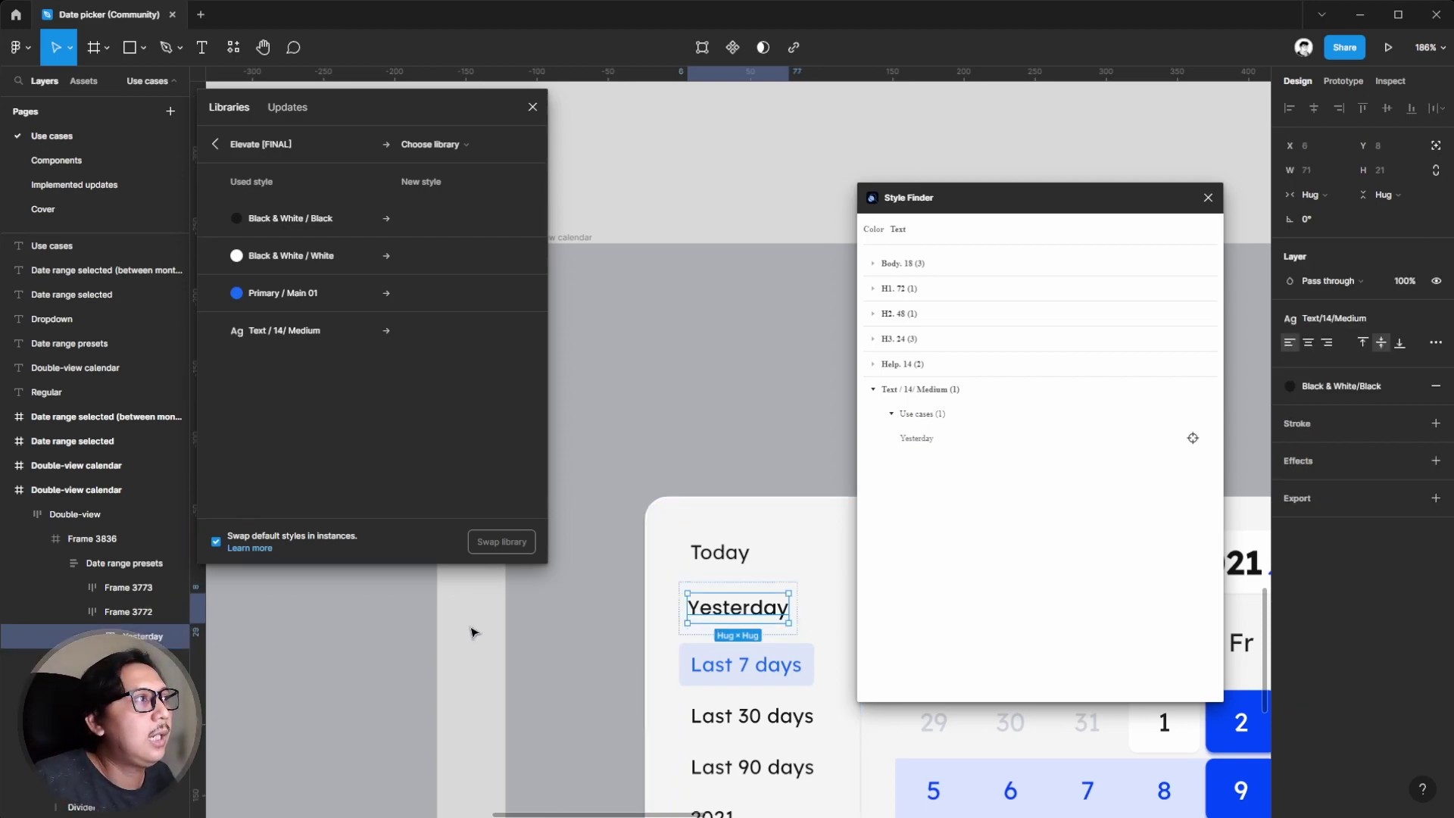
drag(1070, 209, 395, 344)
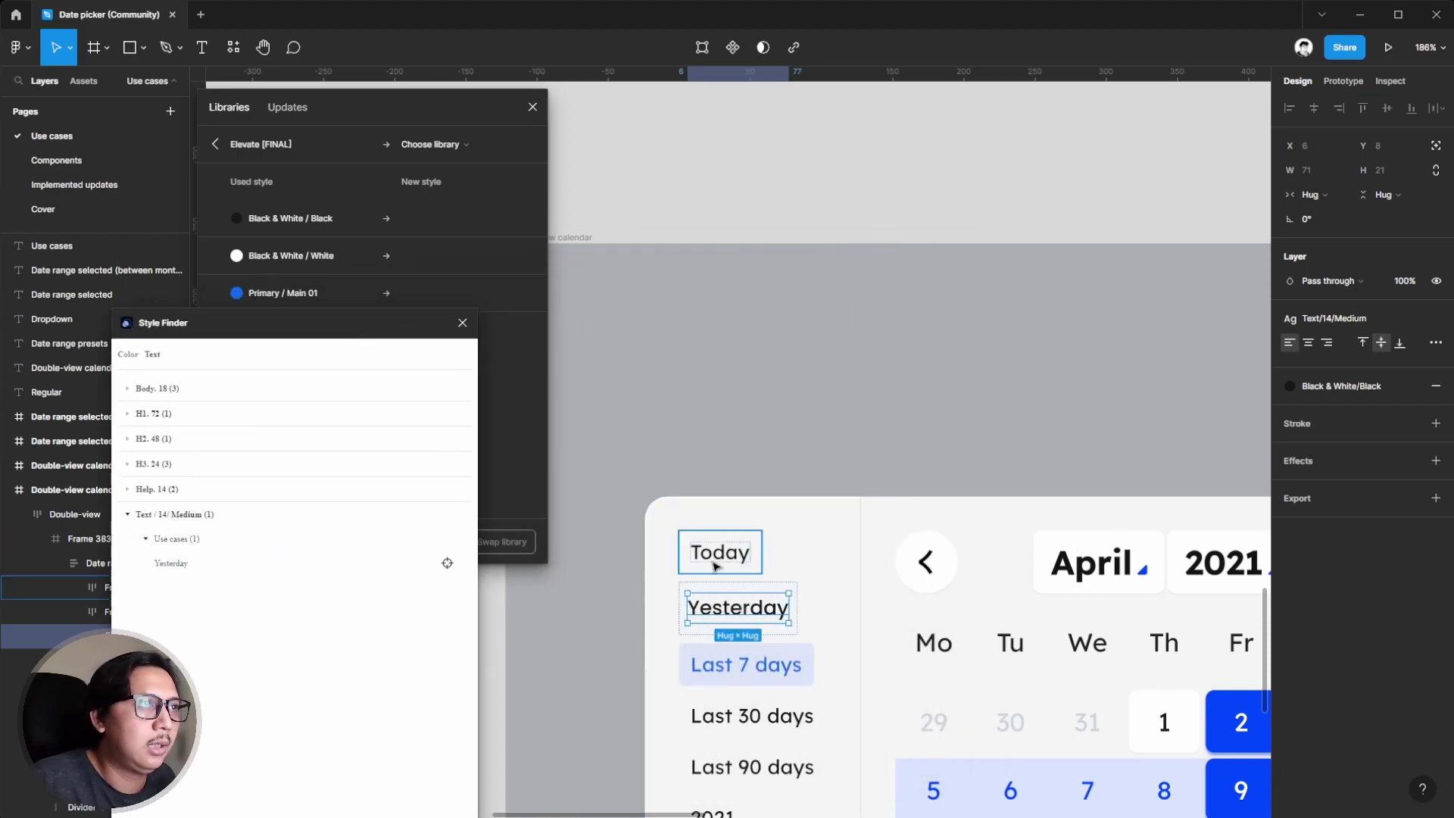
click(1346, 325)
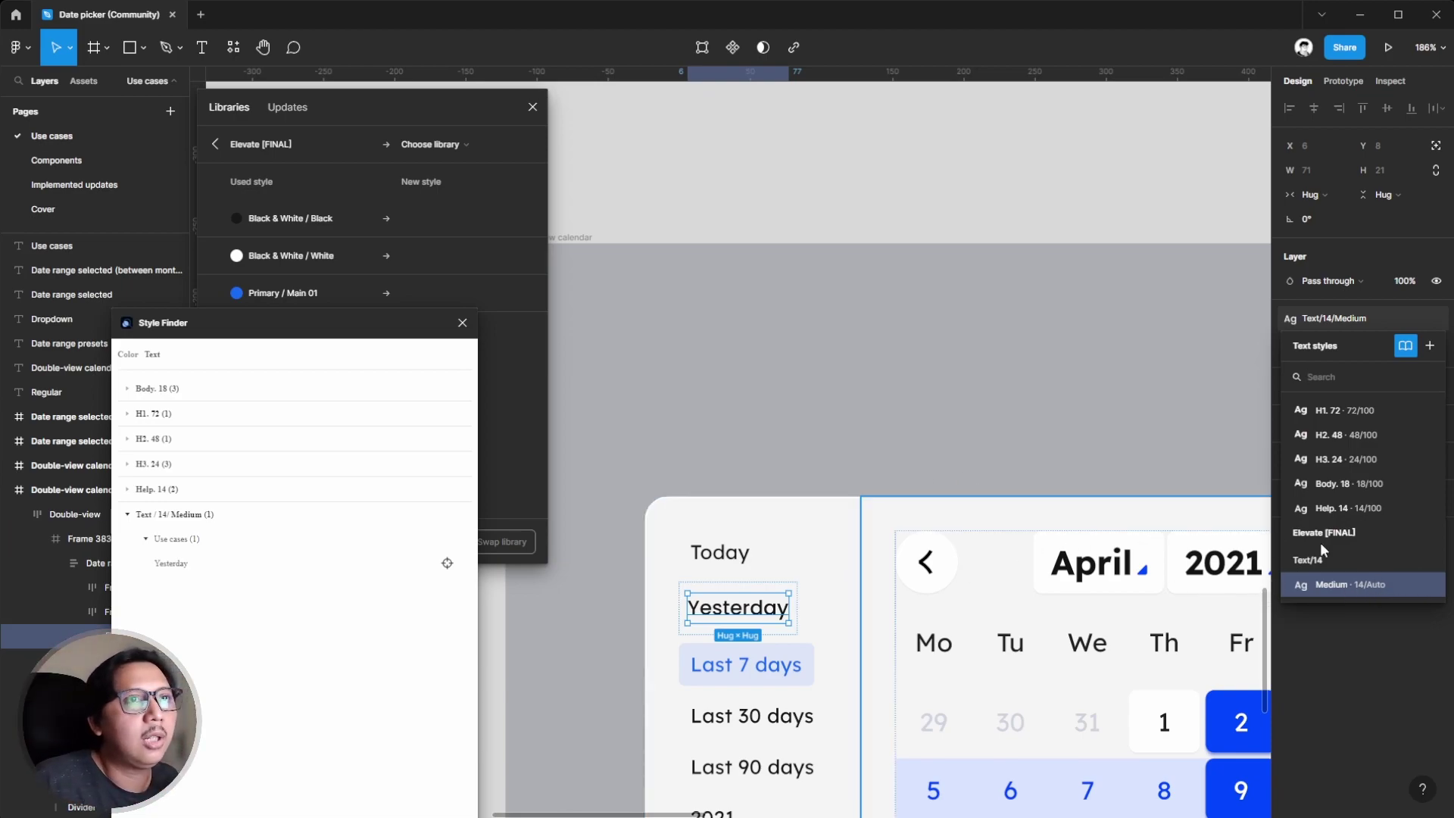
click(1429, 585)
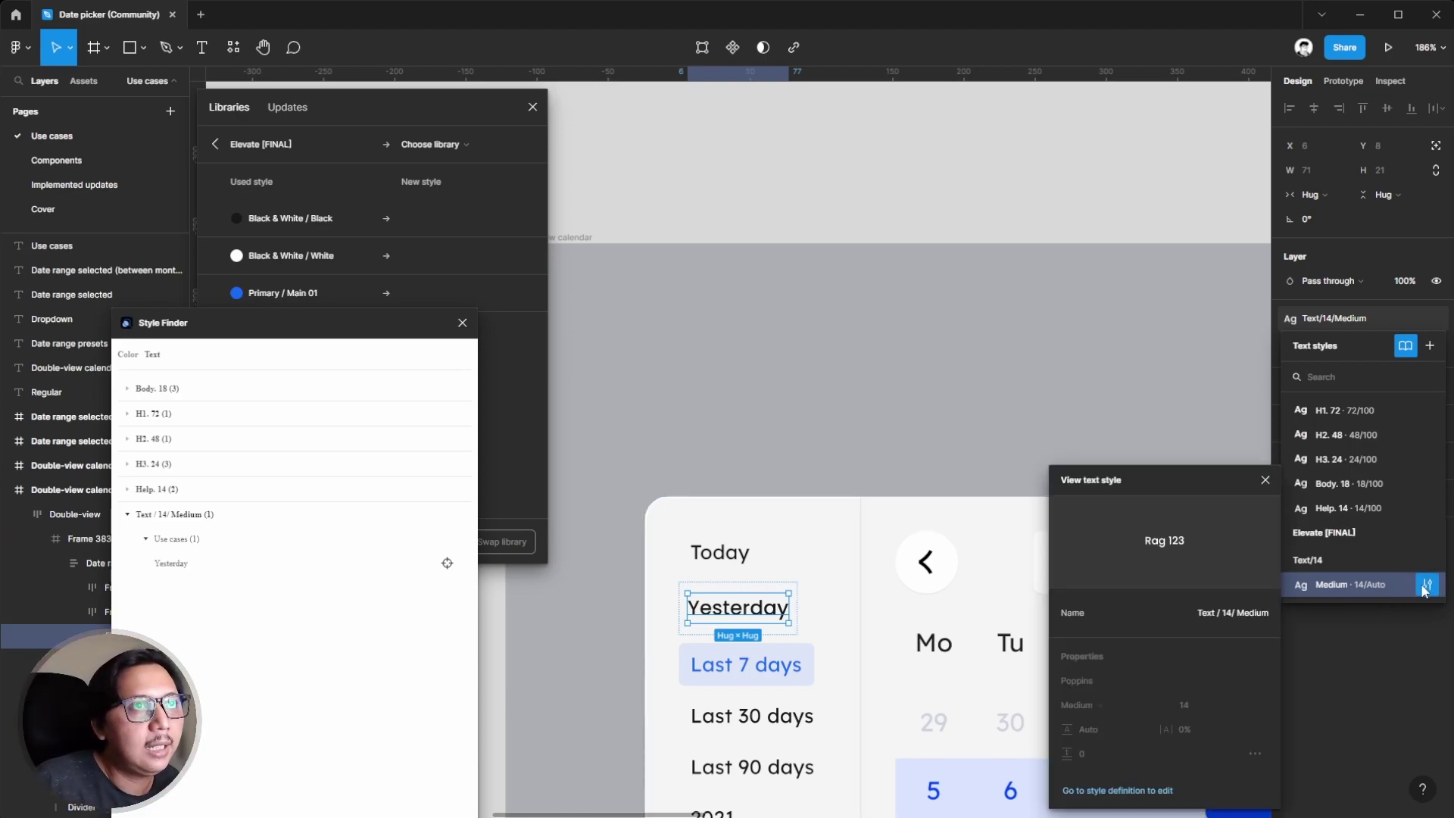
click(1079, 793)
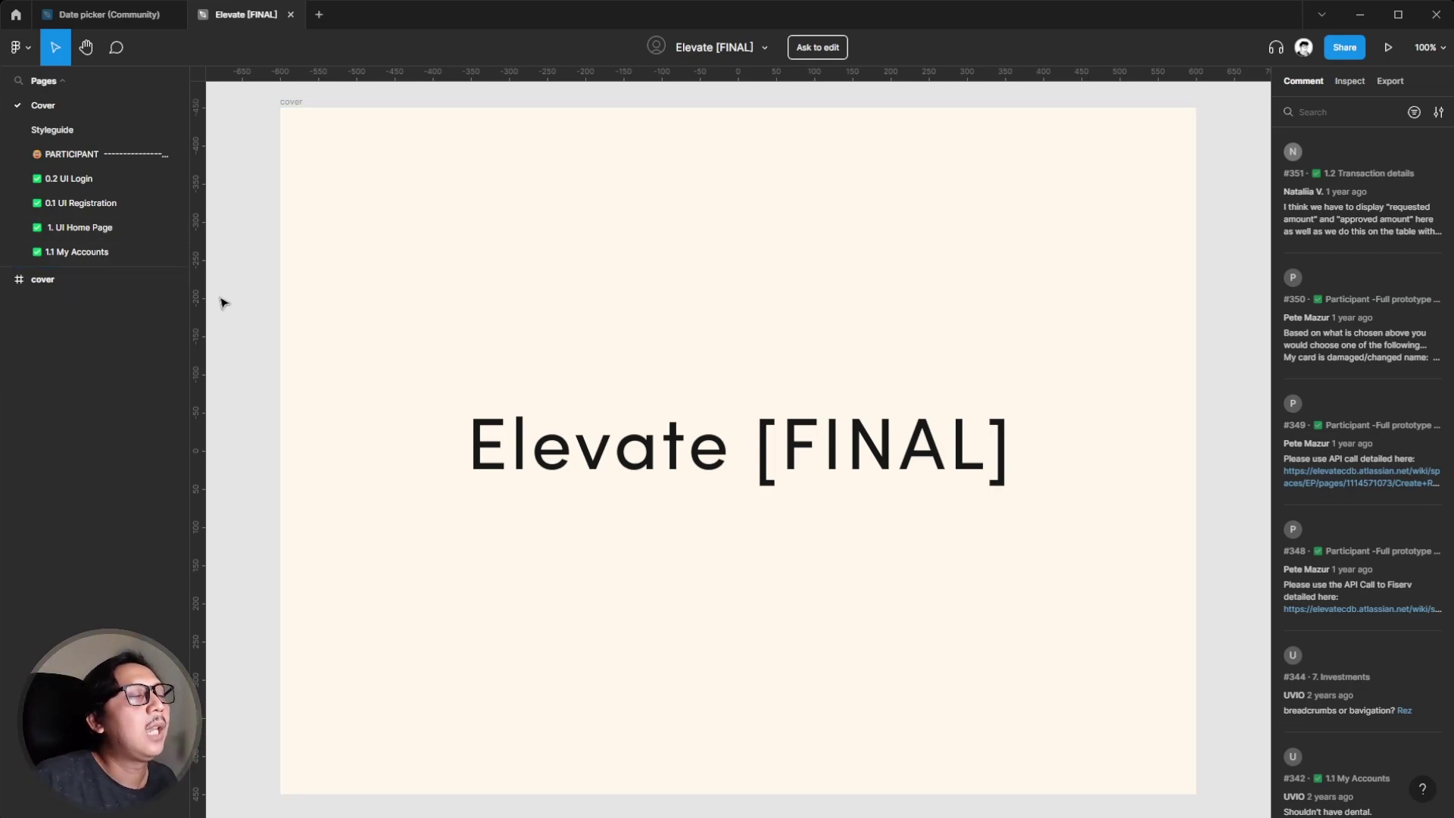
- Browse the Registration, Login, Home Page and My Accounts pages, then return to the Date picker file
ctrl+scroll(295, 322, down, 3)
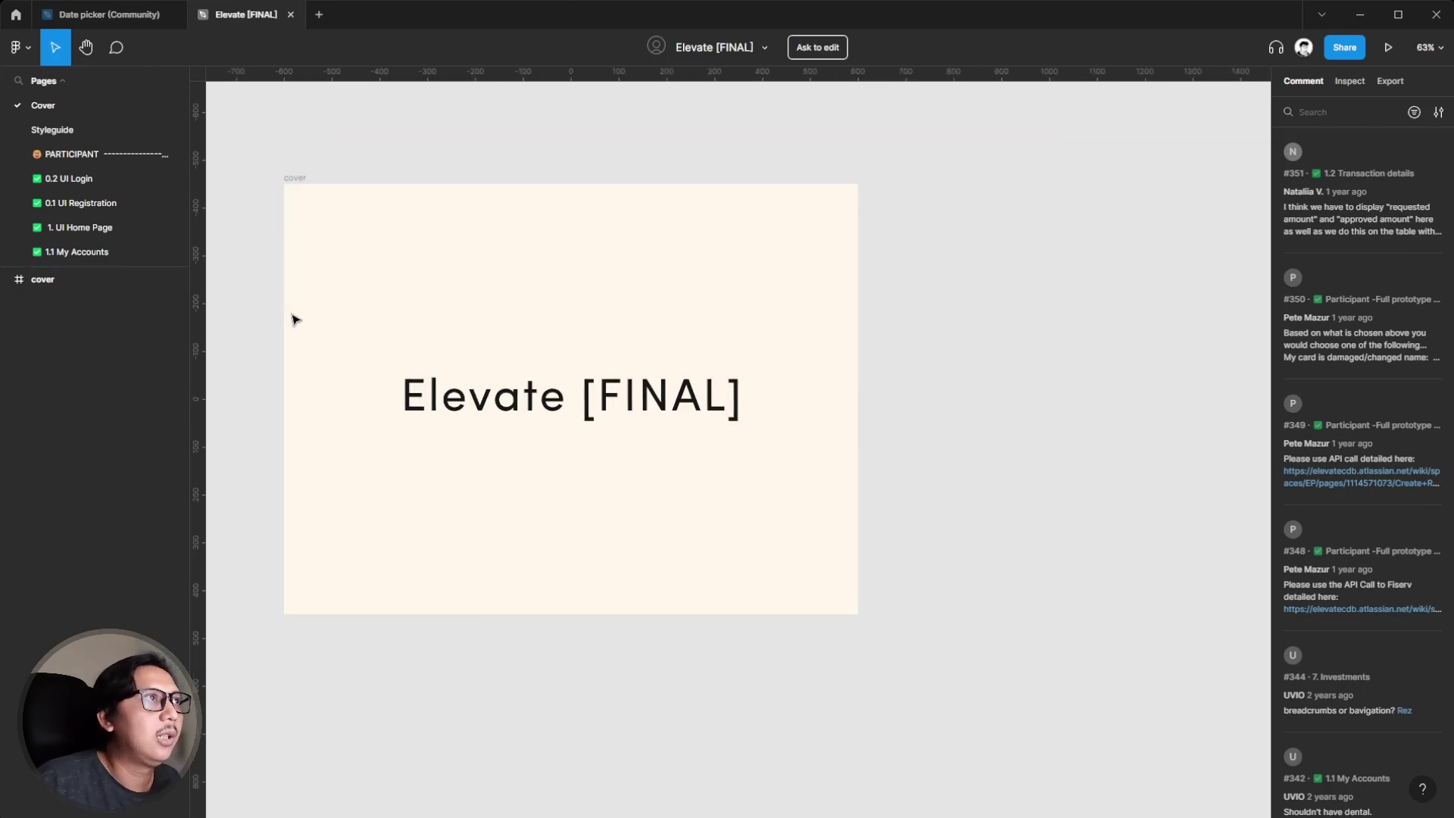
click(80, 203)
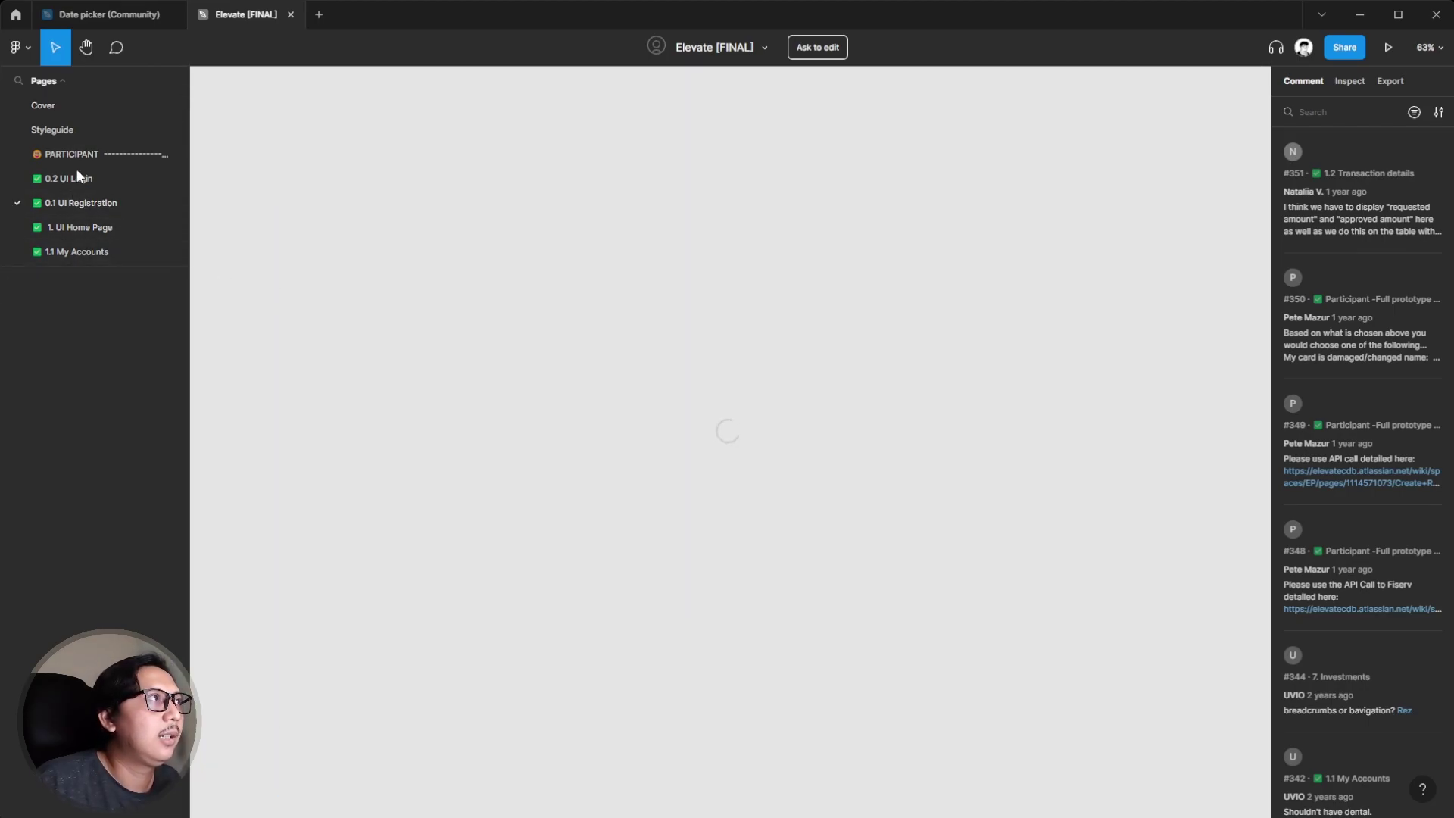
click(77, 179)
ctrl+scroll(266, 253, down, 4)
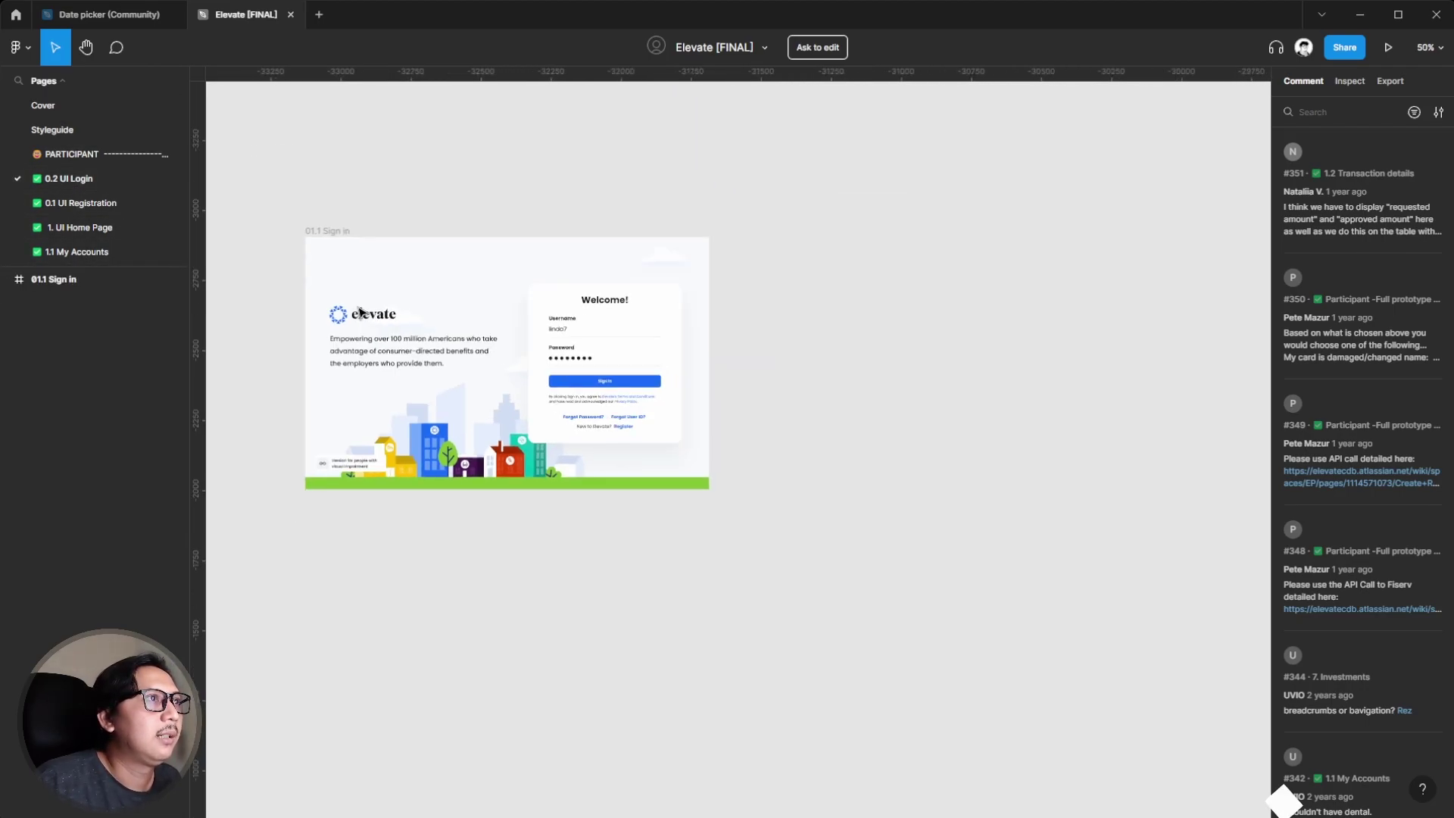
click(89, 203)
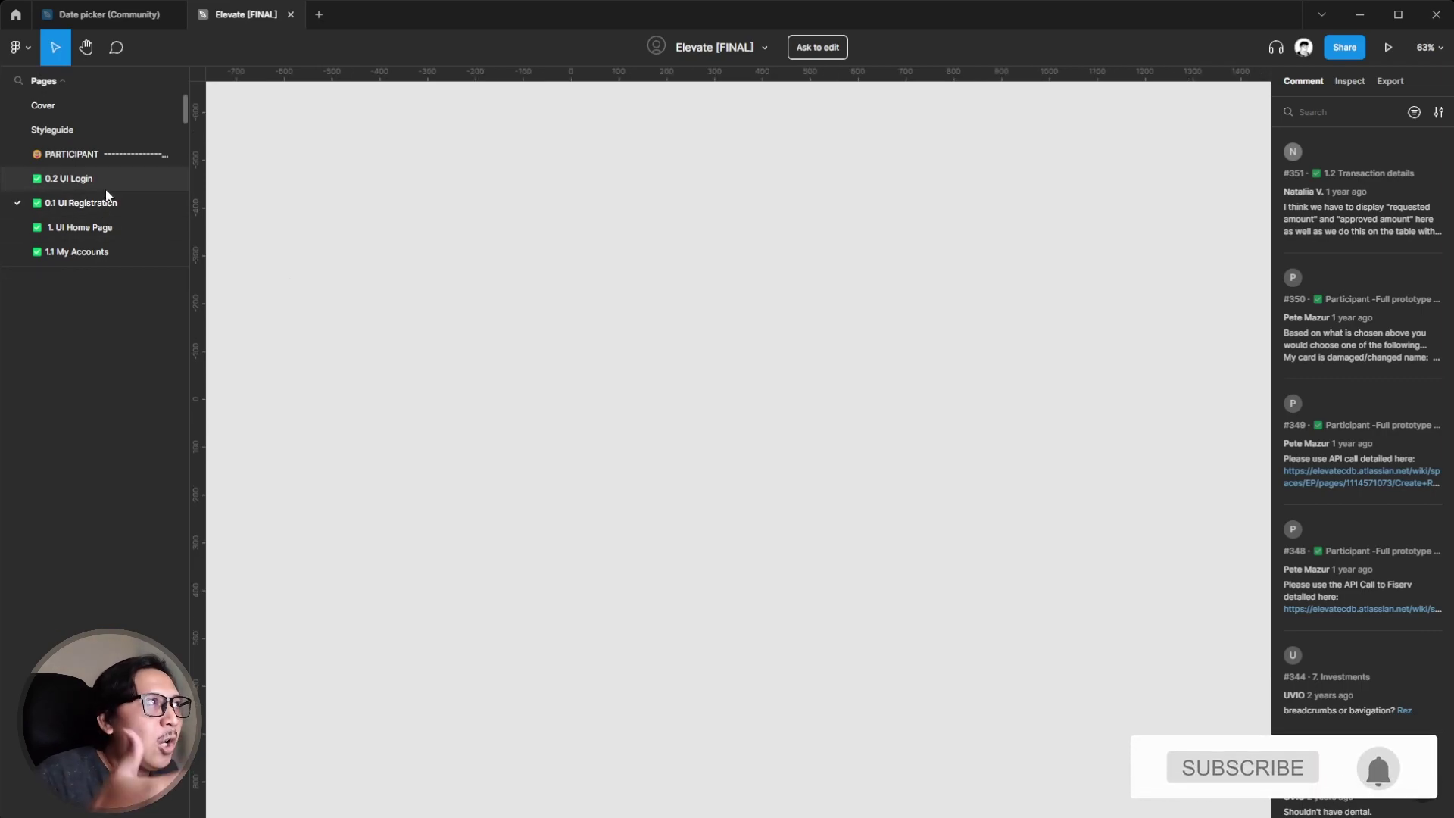
click(99, 225)
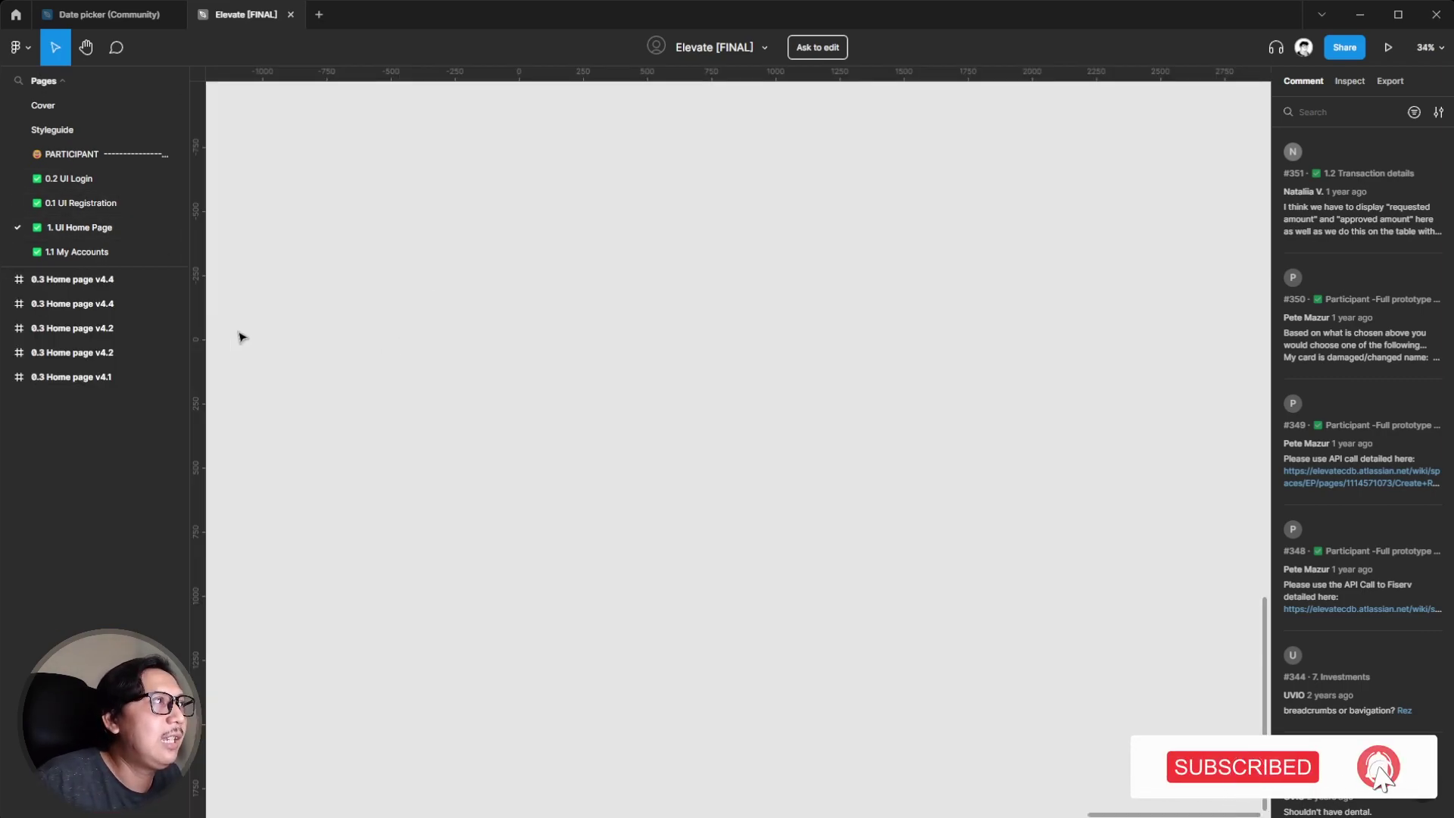
click(76, 252)
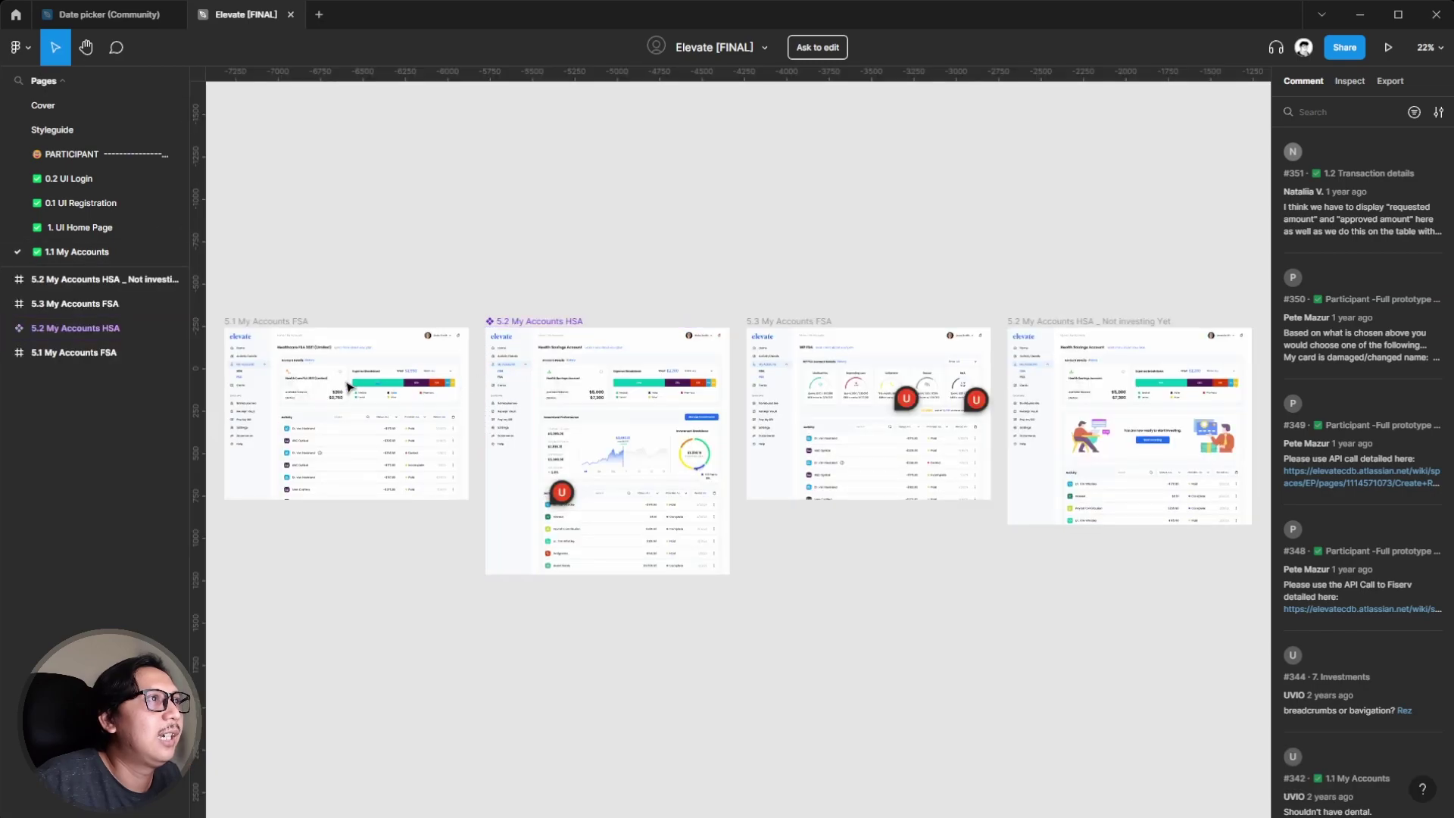
scroll(275, 348, up, 3)
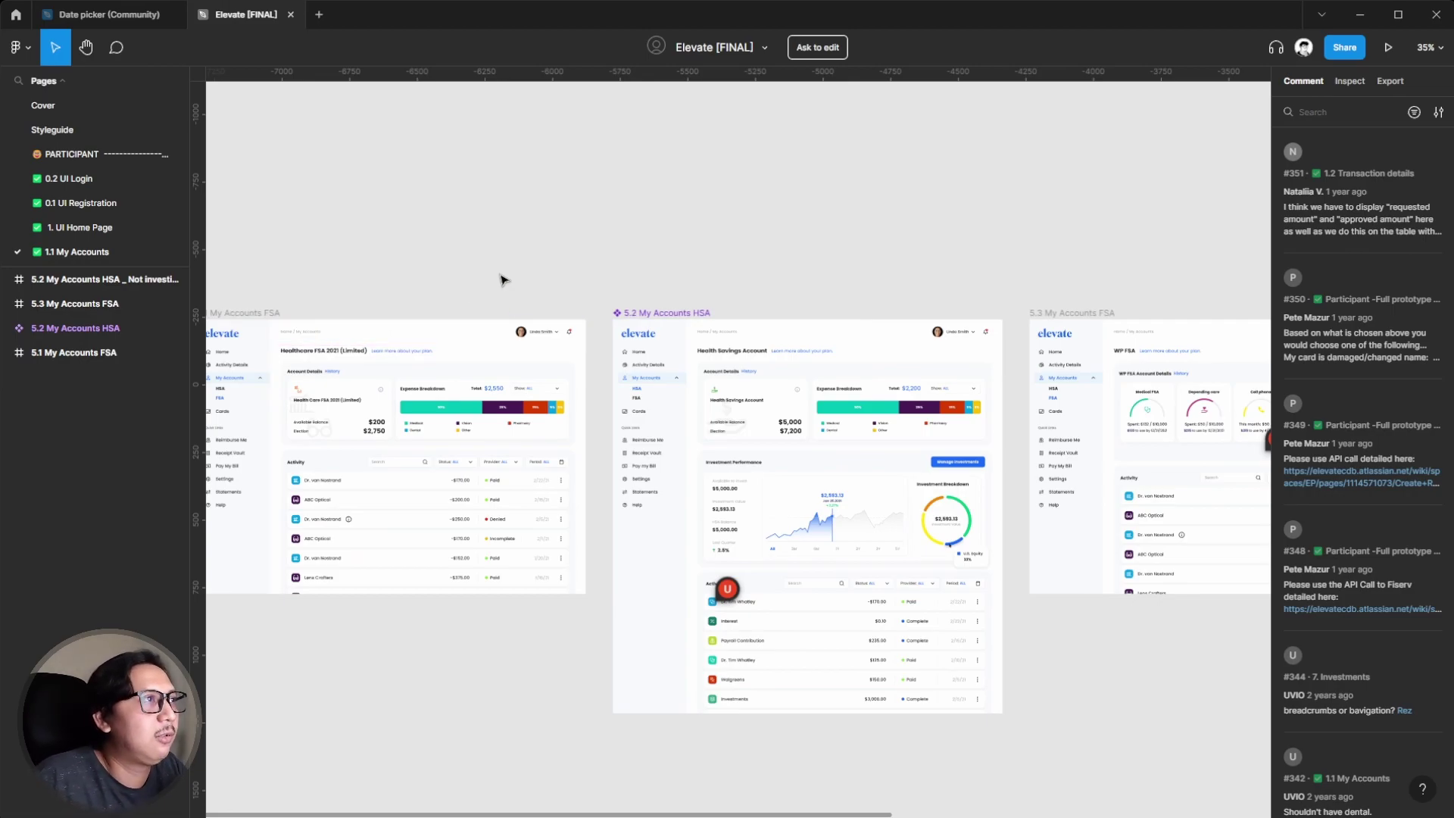
scroll(508, 293, left, 2)
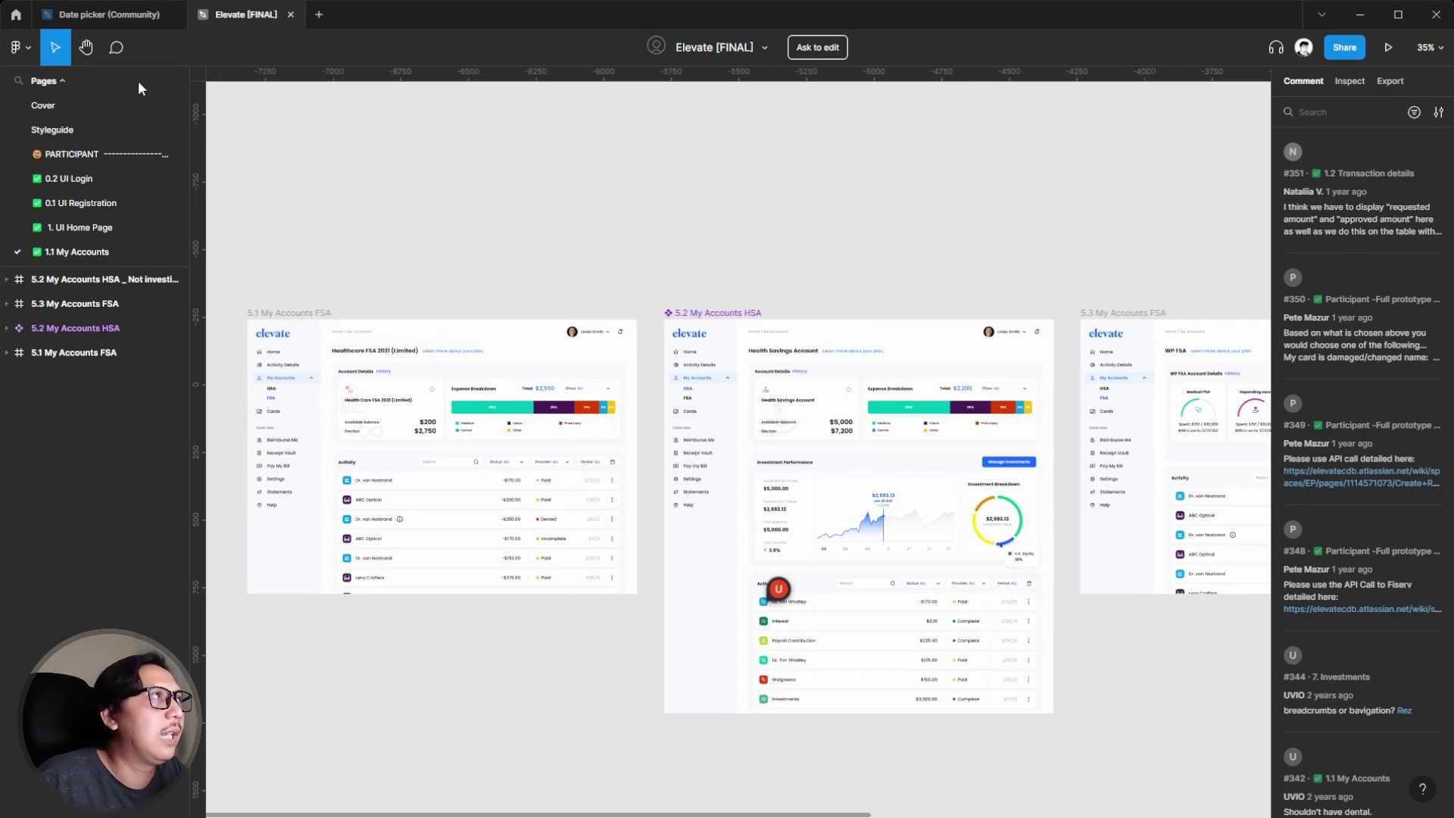
click(109, 15)
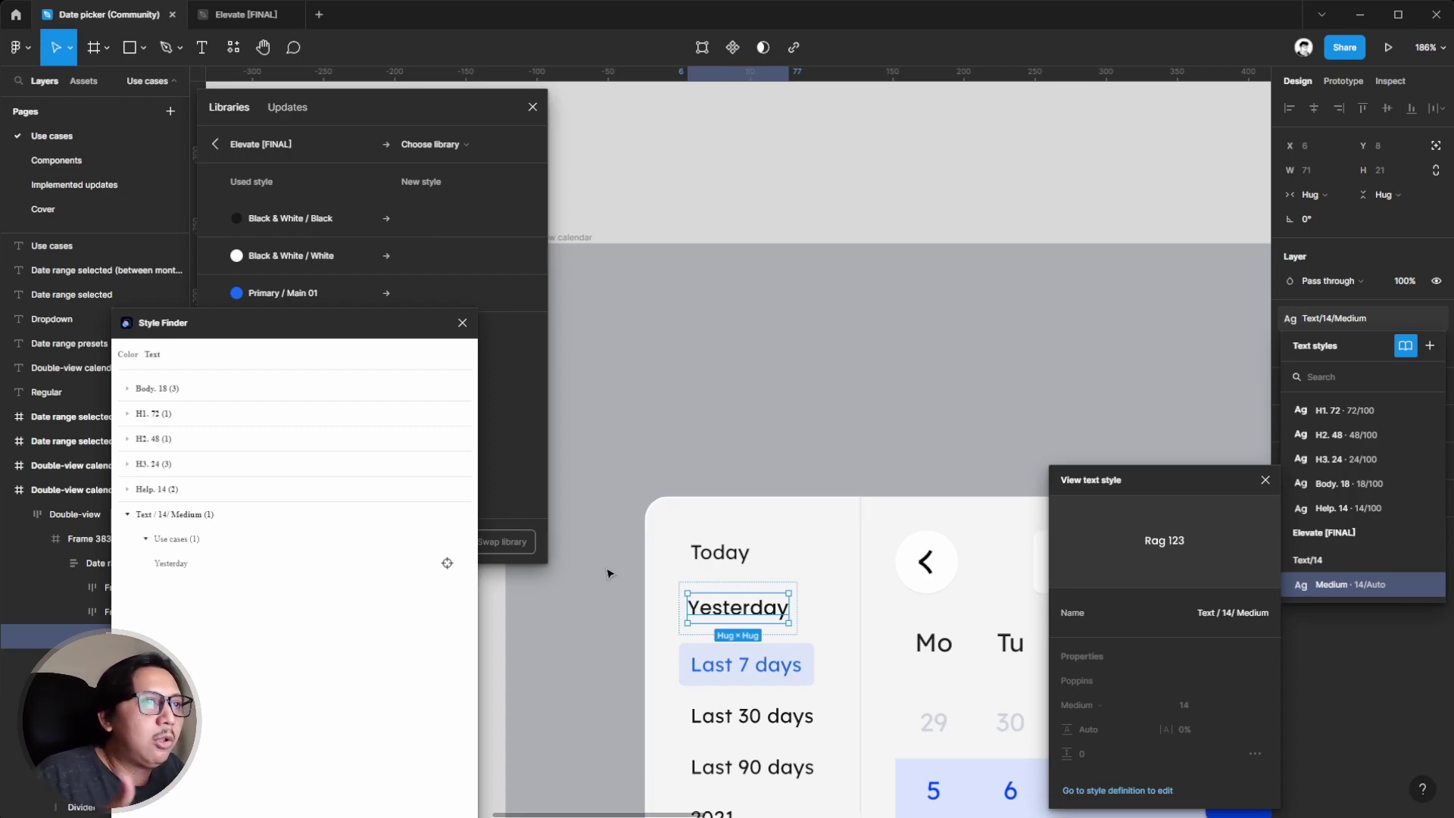
- Reposition the Style Finder window to uncover the layers panel
drag(228, 331, 690, 120)
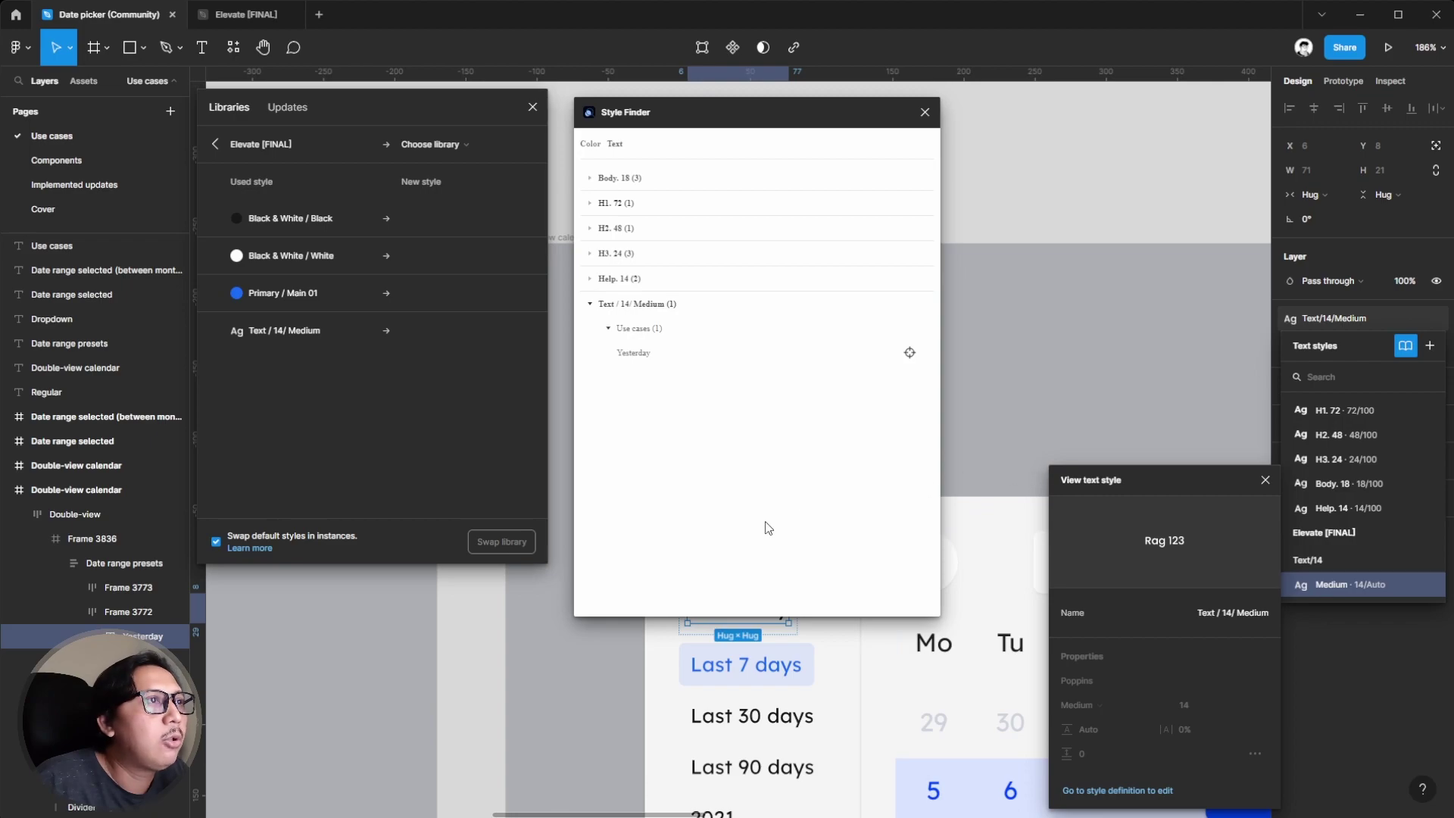
drag(720, 111, 296, 418)
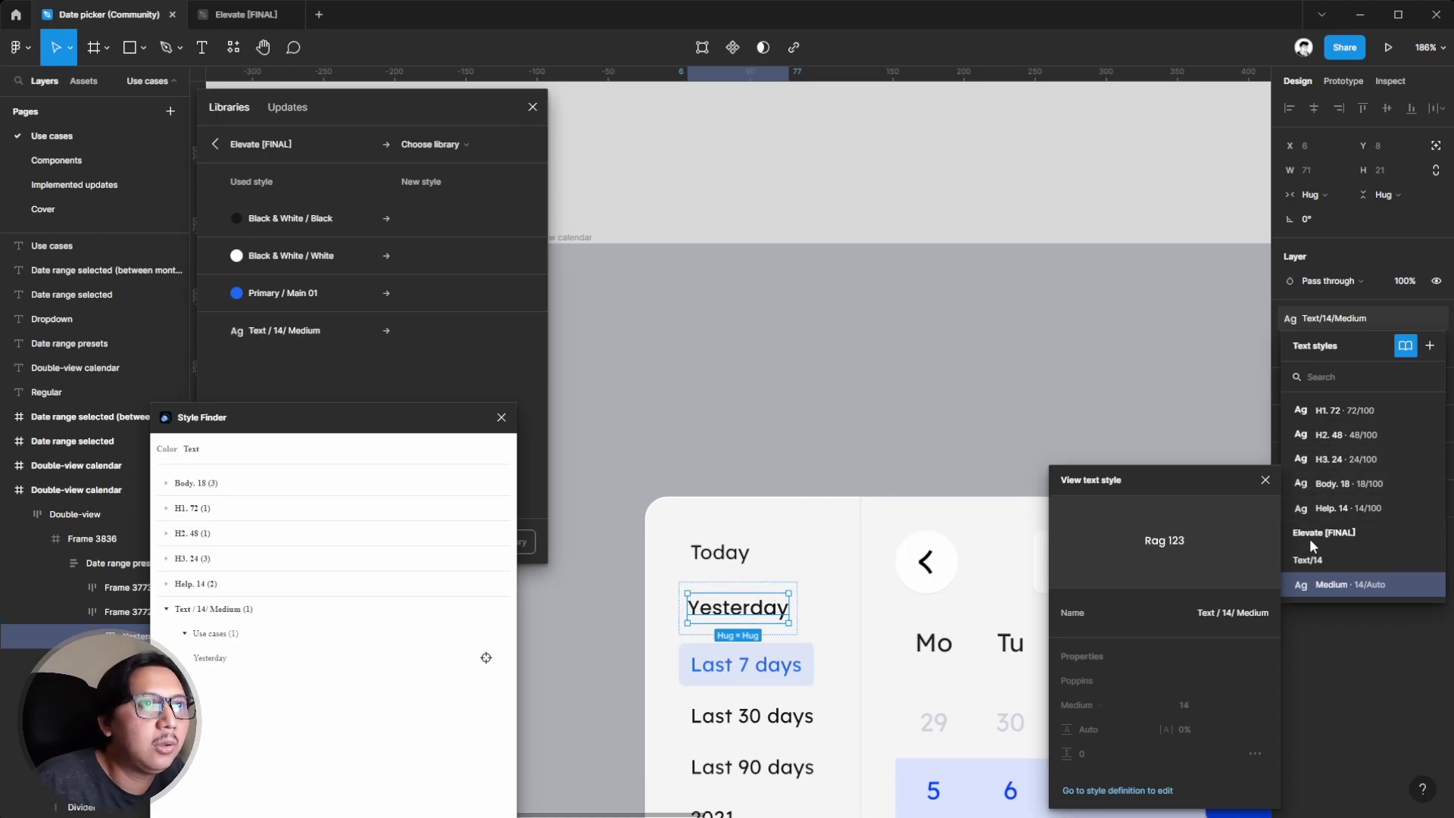
- Apply the Help. 14 text style to the Yesterday text
click(1332, 510)
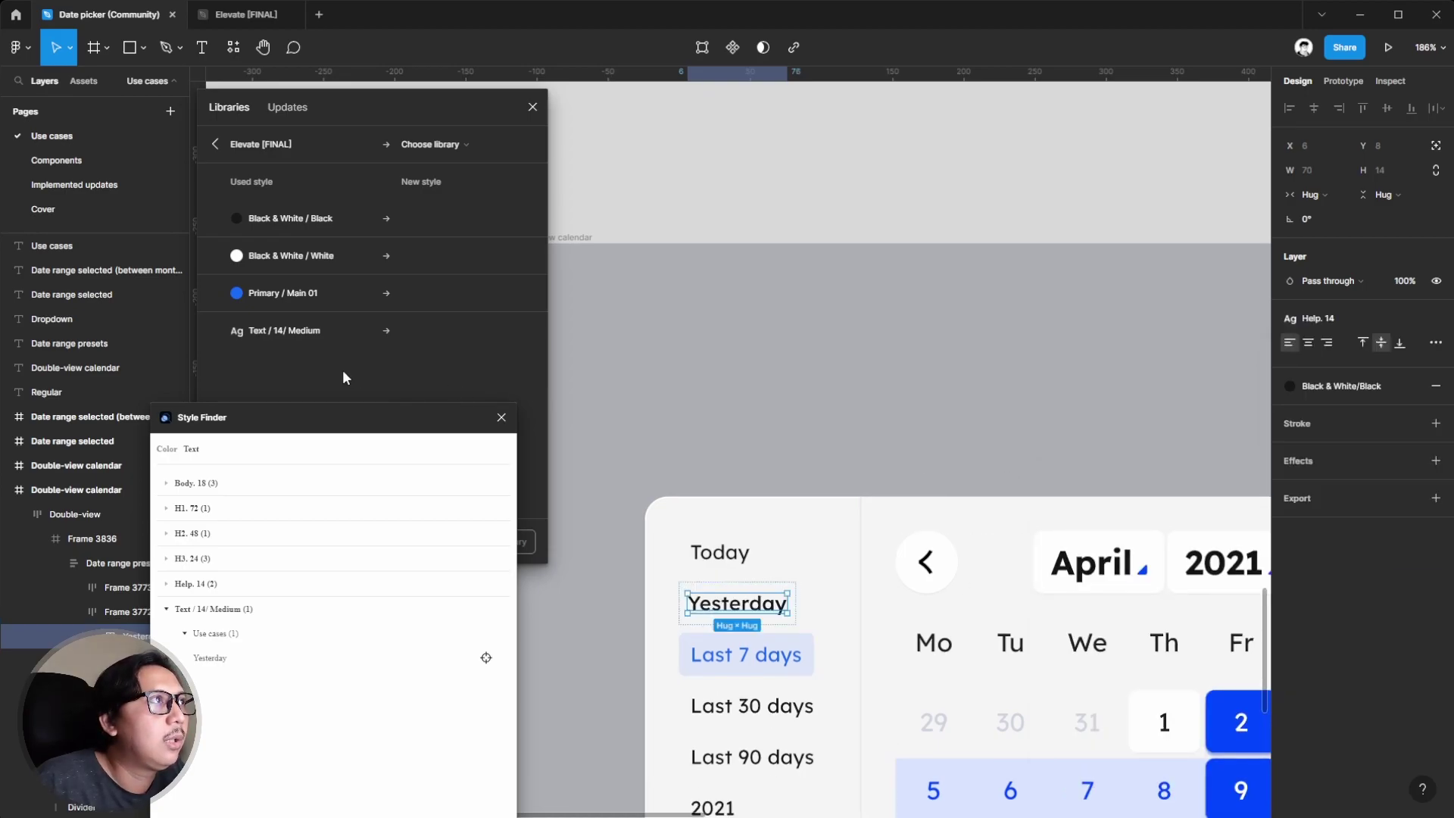